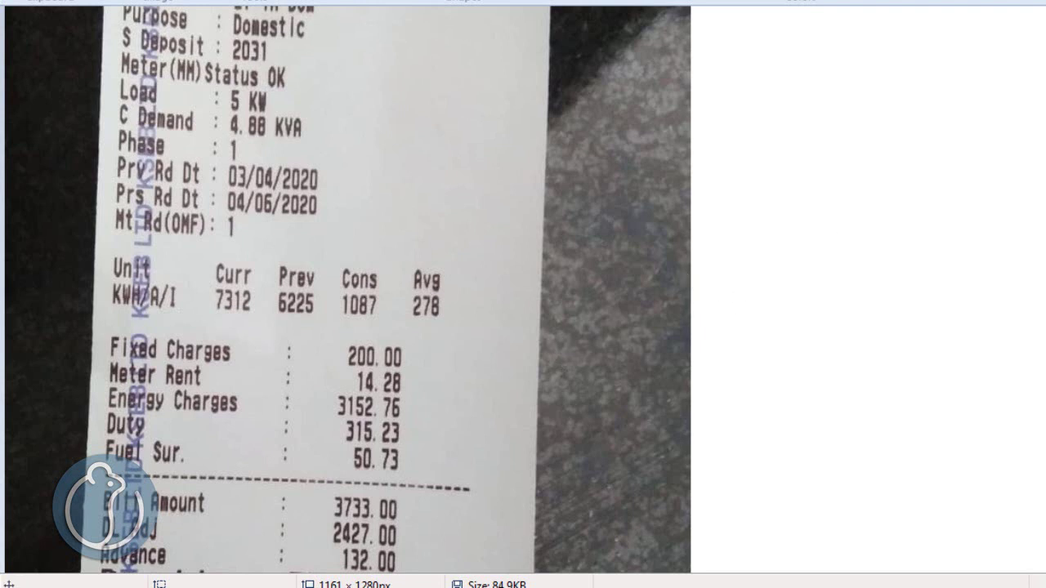
- Choose a thicker stroke size for the red brush
scroll(348, 290, down, 3)
scroll(347, 289, up, 1)
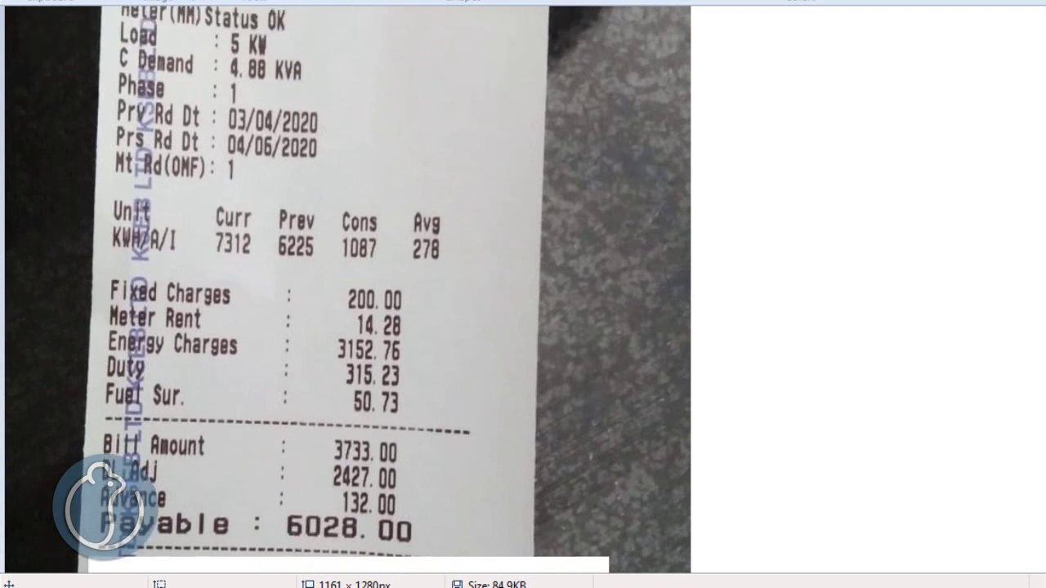
scroll(347, 289, down, 1)
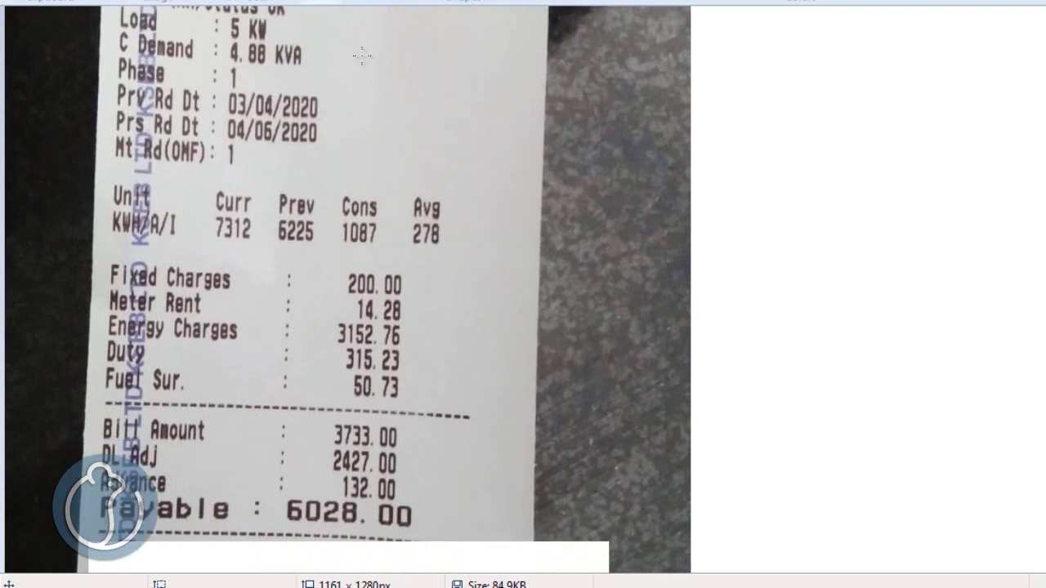
click(648, 2)
click(626, 121)
- Circle the previous and present reading dates on the bill in red
scroll(348, 289, up, 3)
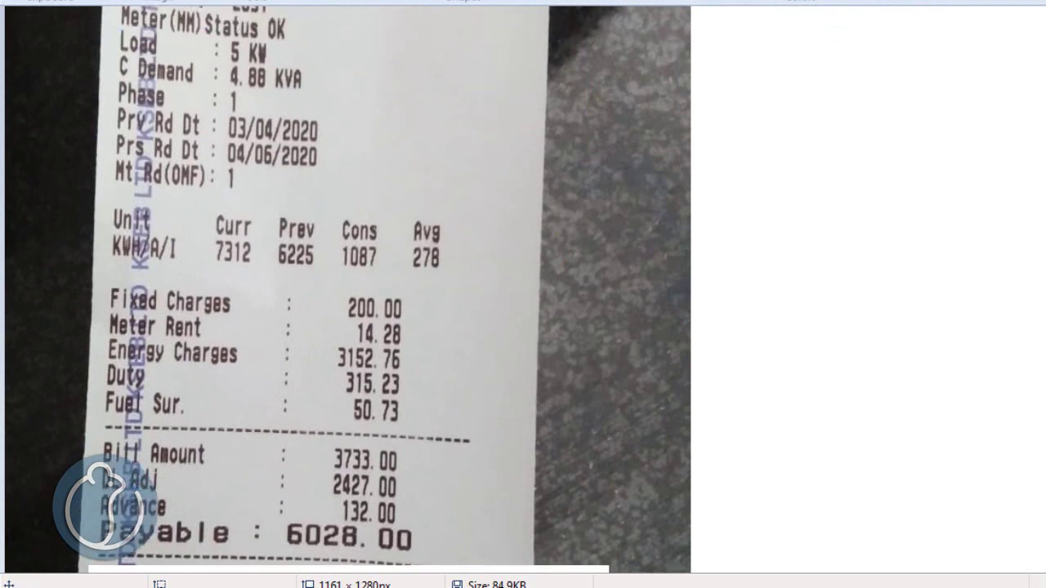
scroll(348, 288, down, 2)
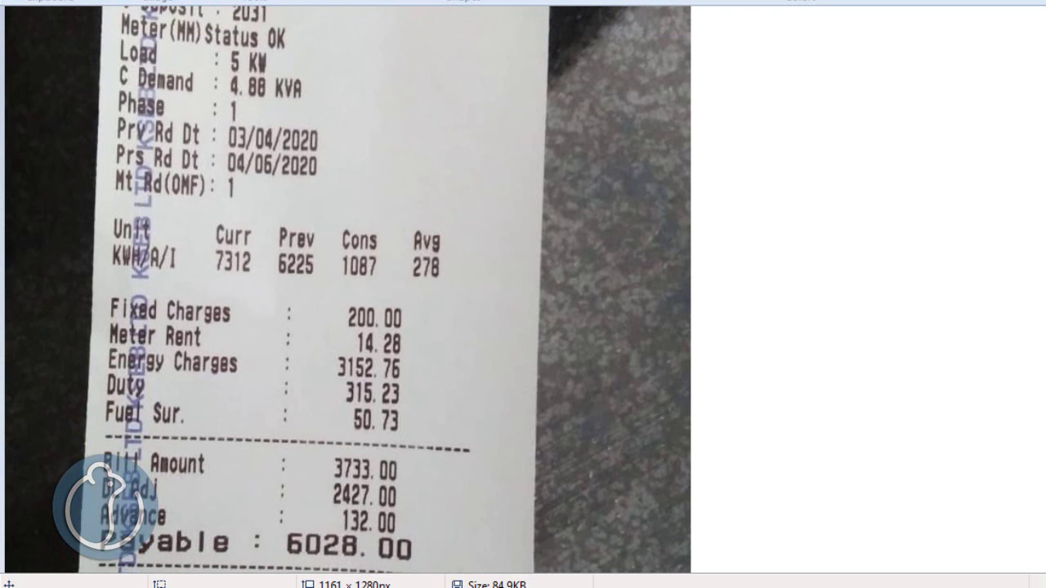
scroll(348, 289, down, 1)
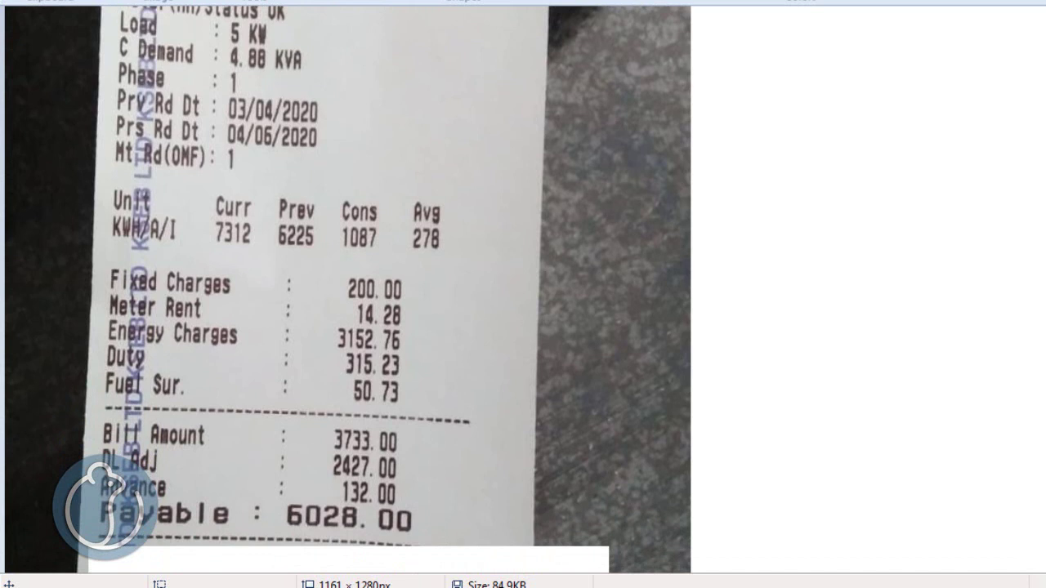
scroll(348, 289, up, 1)
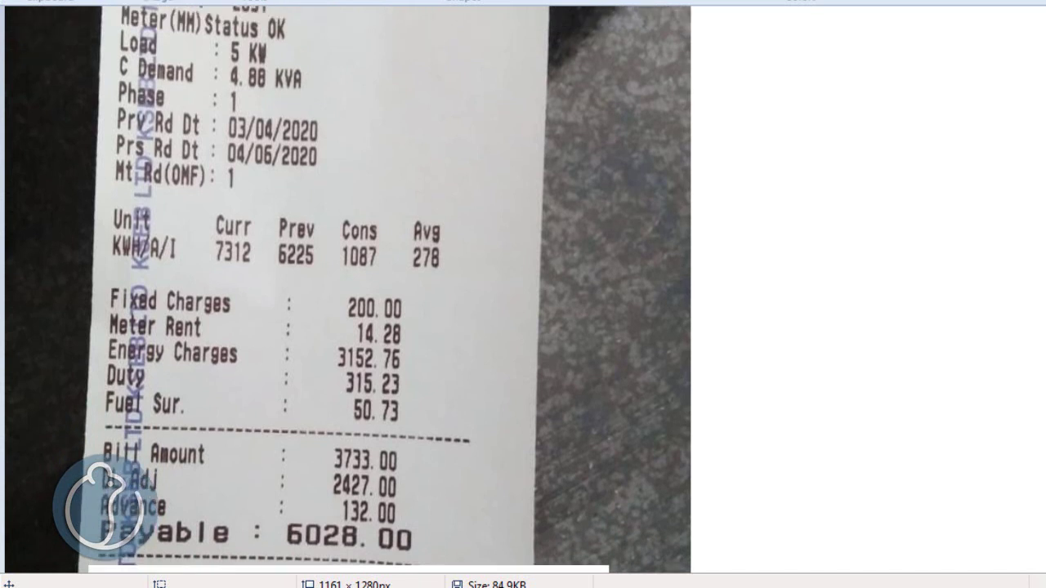
scroll(348, 290, up, 5)
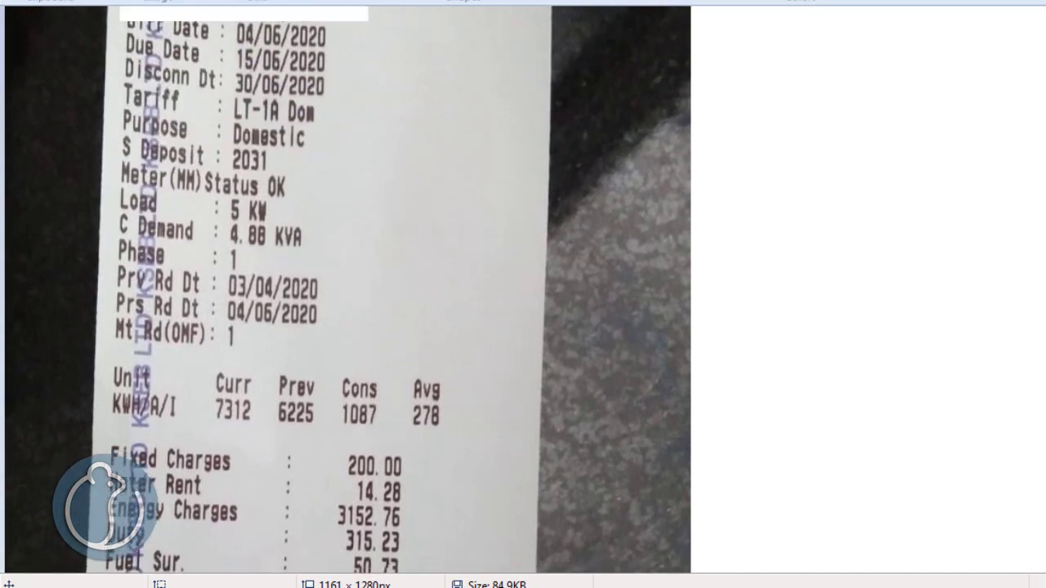
scroll(348, 290, down, 2)
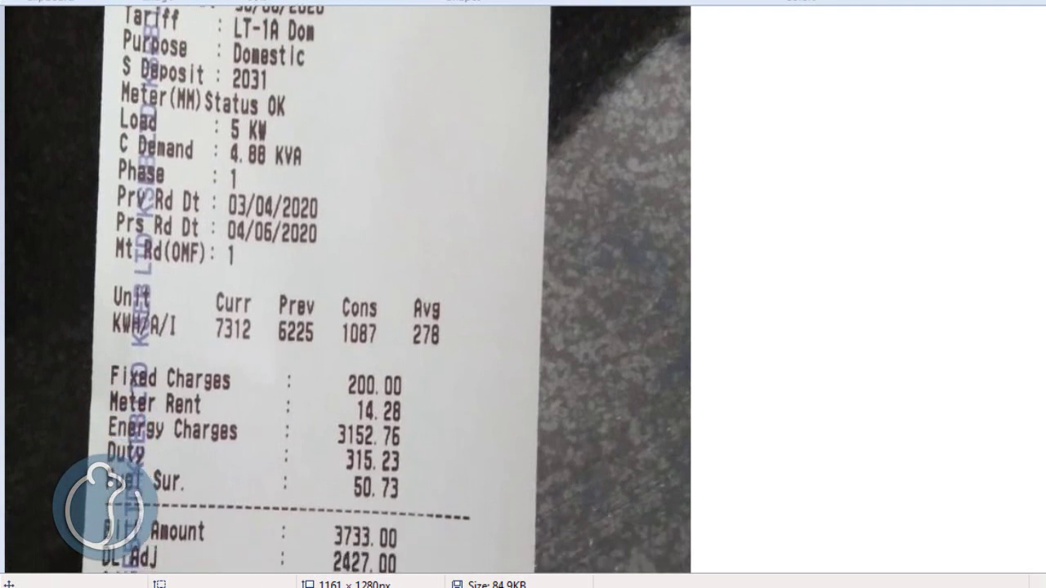
scroll(348, 290, down, 1)
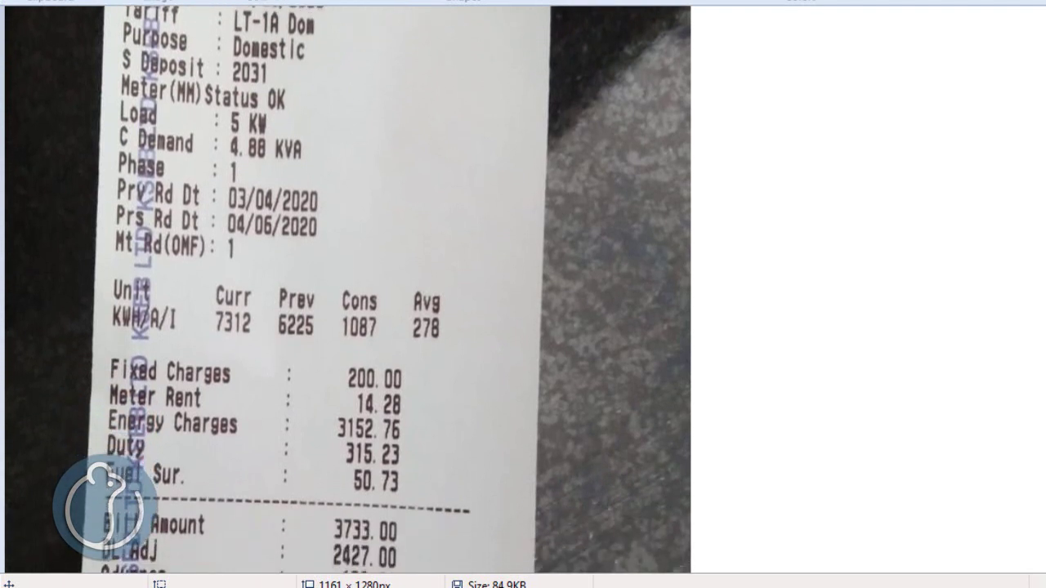
scroll(348, 290, down, 1)
scroll(348, 289, up, 3)
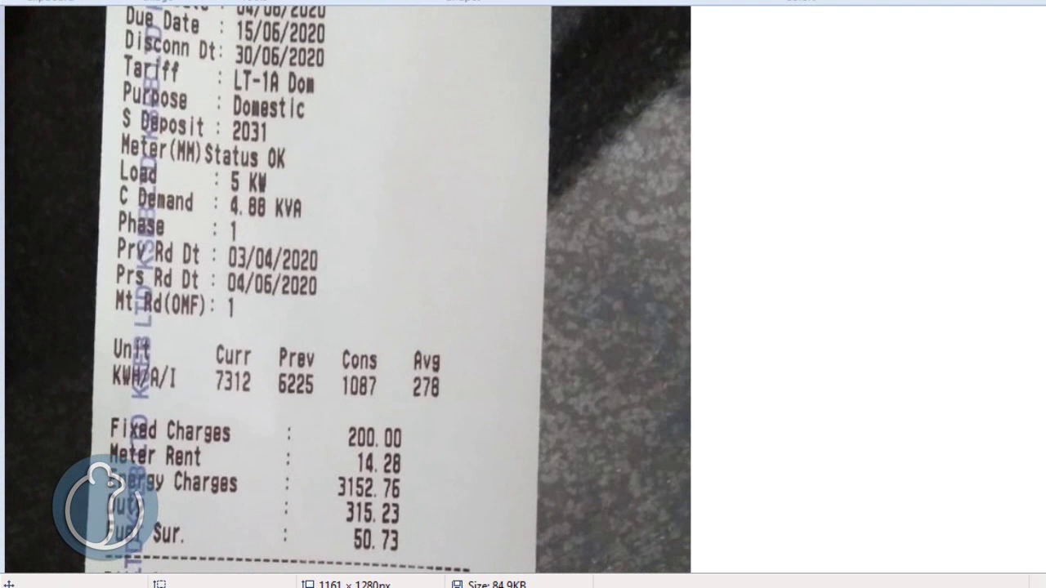
scroll(348, 290, down, 6)
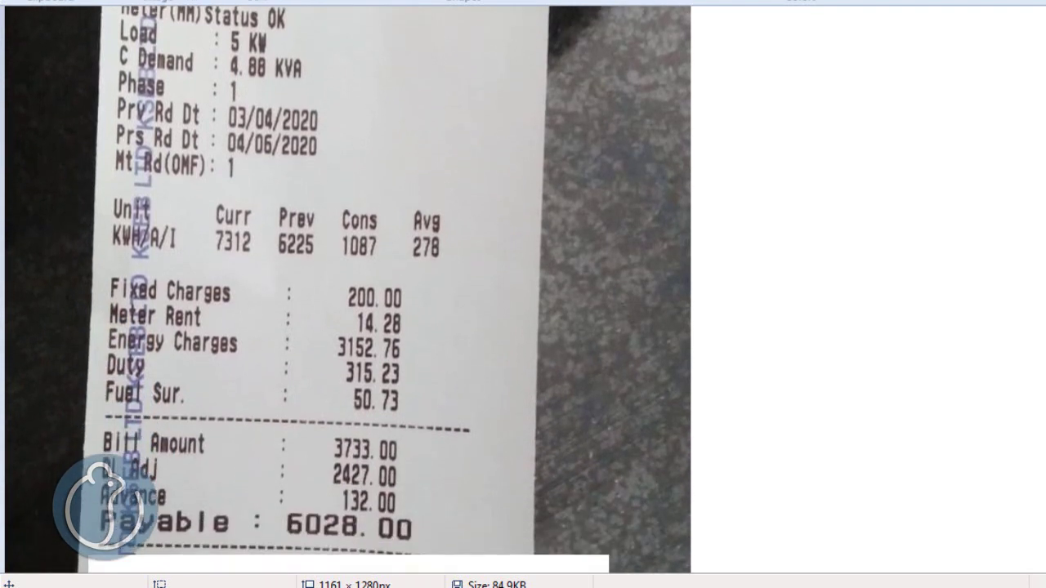
scroll(348, 289, up, 6)
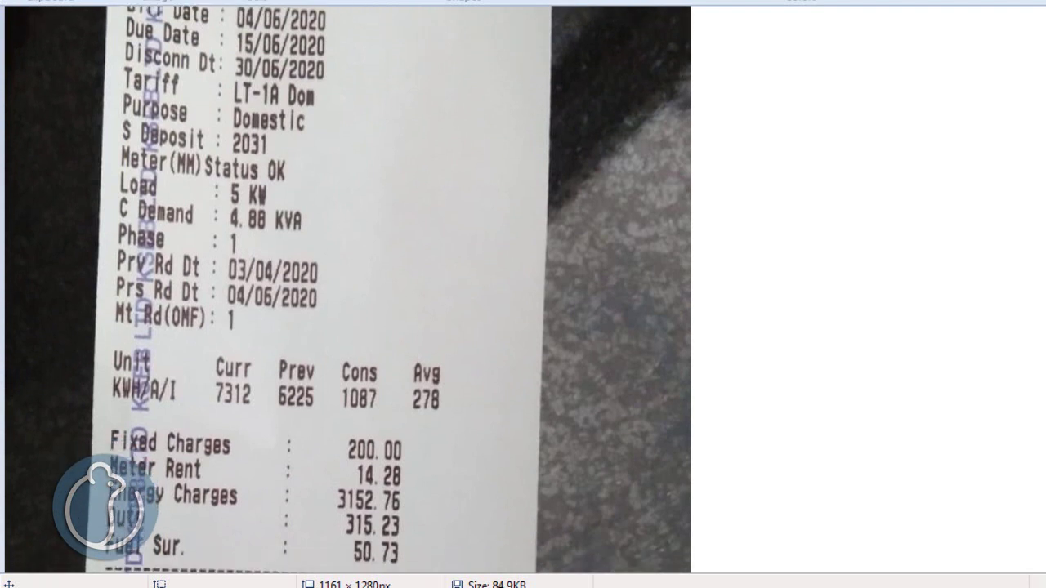
scroll(348, 289, down, 1)
scroll(348, 289, down, 3)
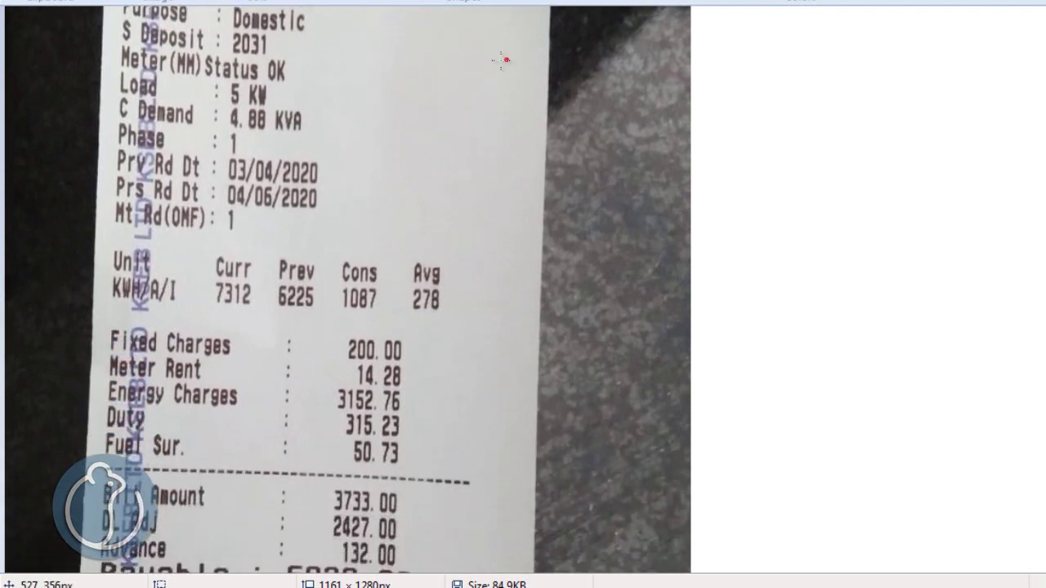
mouse_move(219, 150)
mouse_down()
mouse_move(224, 214)
mouse_move(249, 231)
mouse_move(358, 217)
mouse_move(370, 166)
mouse_move(312, 142)
mouse_move(209, 152)
mouse_up()
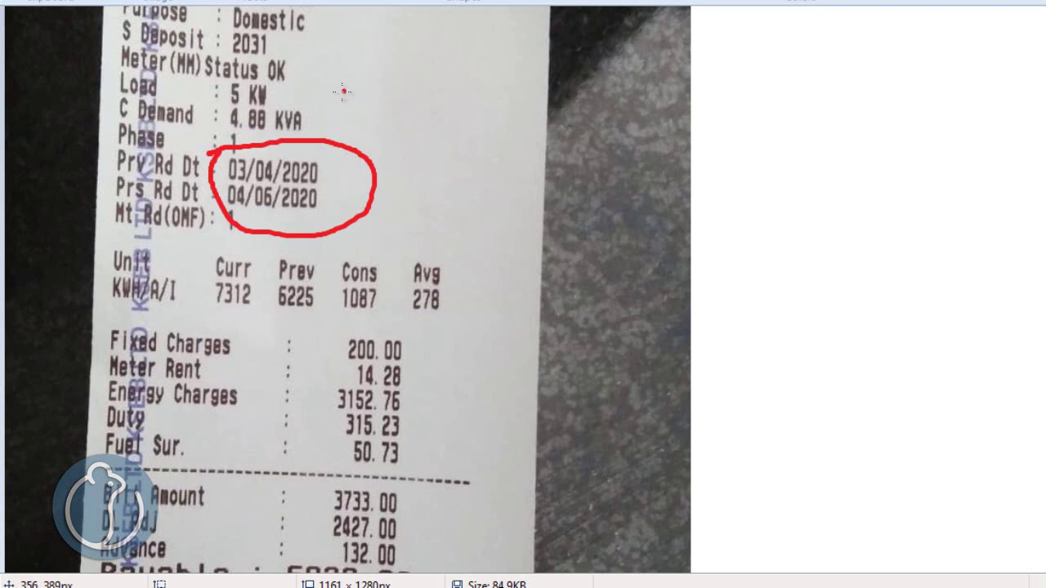
- Handwrite the first period '3/2/20 – 3/4/20' and mark it with a circled 1
drag(361, 95, 342, 119)
drag(389, 82, 373, 135)
drag(394, 107, 418, 123)
drag(433, 86, 409, 145)
mouse_move(435, 107)
mouse_down()
mouse_move(466, 120)
mouse_move(469, 110)
mouse_move(565, 111)
mouse_up()
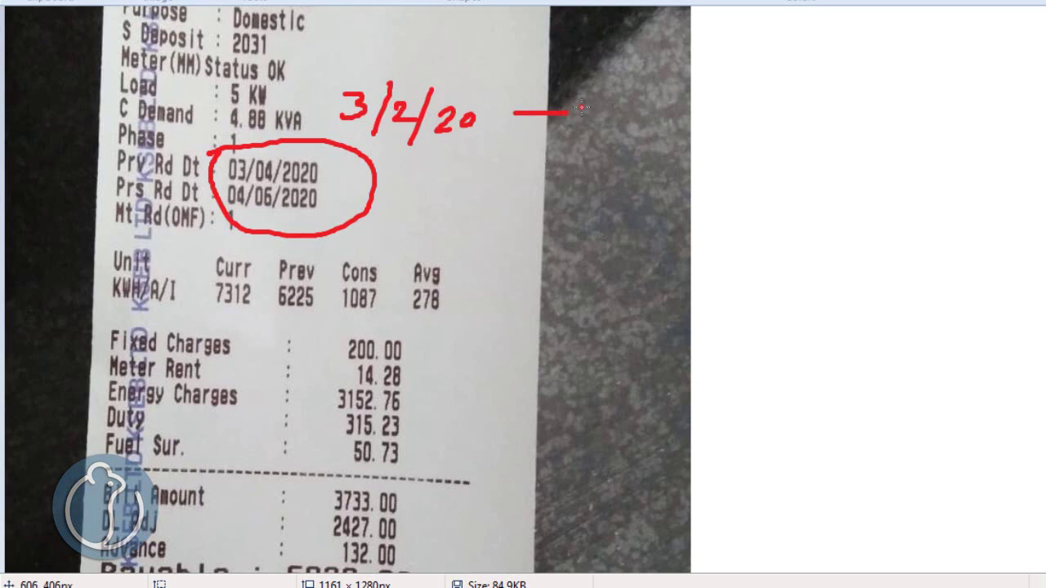
drag(635, 72, 611, 124)
mouse_move(641, 85)
mouse_down()
mouse_move(658, 109)
mouse_move(646, 117)
mouse_up()
mouse_move(675, 66)
mouse_down()
mouse_move(653, 129)
mouse_move(713, 94)
mouse_up()
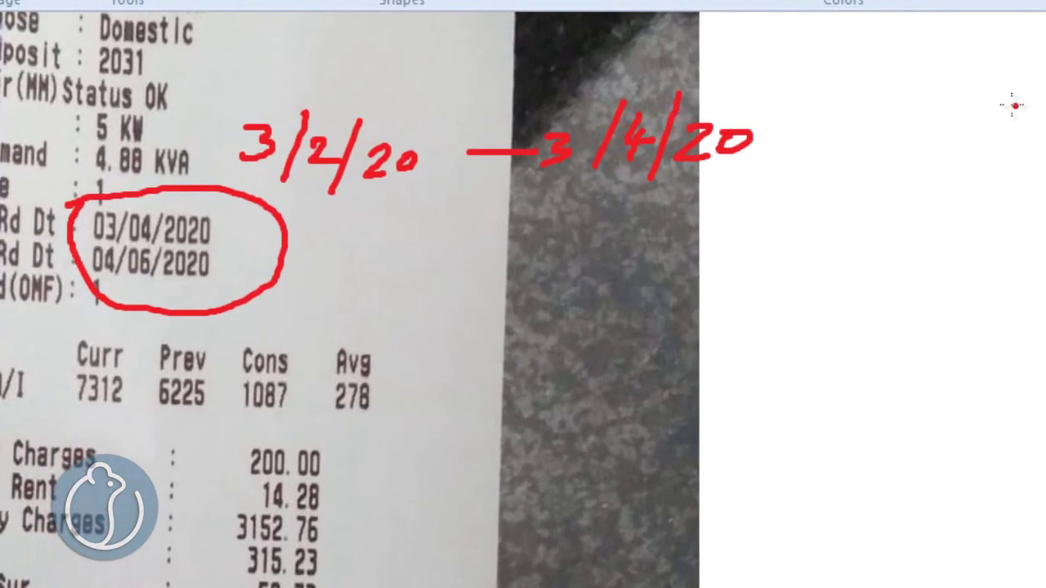
drag(783, 146, 892, 142)
mouse_move(927, 126)
mouse_down()
mouse_move(929, 140)
mouse_move(903, 140)
mouse_move(953, 135)
mouse_move(927, 110)
mouse_up()
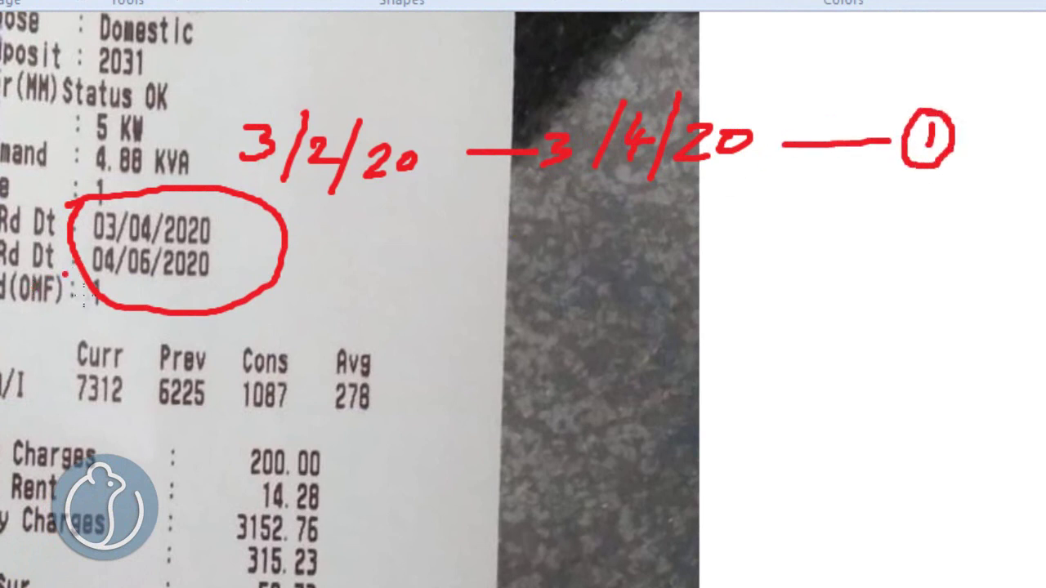
- Write the second period '3/4/20 – 4/6/20', mark it 2, and bracket the circled dates
mouse_move(359, 203)
mouse_down()
mouse_move(378, 219)
mouse_move(344, 244)
mouse_up()
drag(399, 190, 387, 251)
mouse_move(427, 204)
mouse_down()
mouse_move(445, 227)
mouse_move(432, 246)
mouse_up()
drag(476, 185, 447, 252)
drag(495, 214, 506, 239)
drag(531, 223, 530, 225)
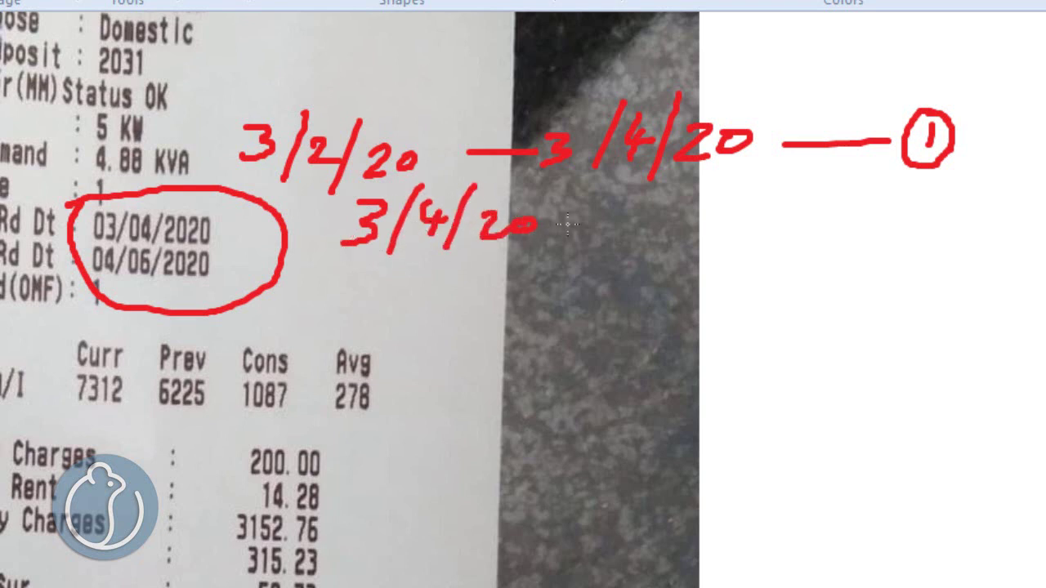
mouse_move(709, 181)
mouse_down()
mouse_move(692, 237)
mouse_move(713, 237)
mouse_up()
drag(787, 188, 744, 261)
mouse_move(782, 221)
mouse_down()
mouse_move(827, 243)
mouse_move(952, 244)
mouse_up()
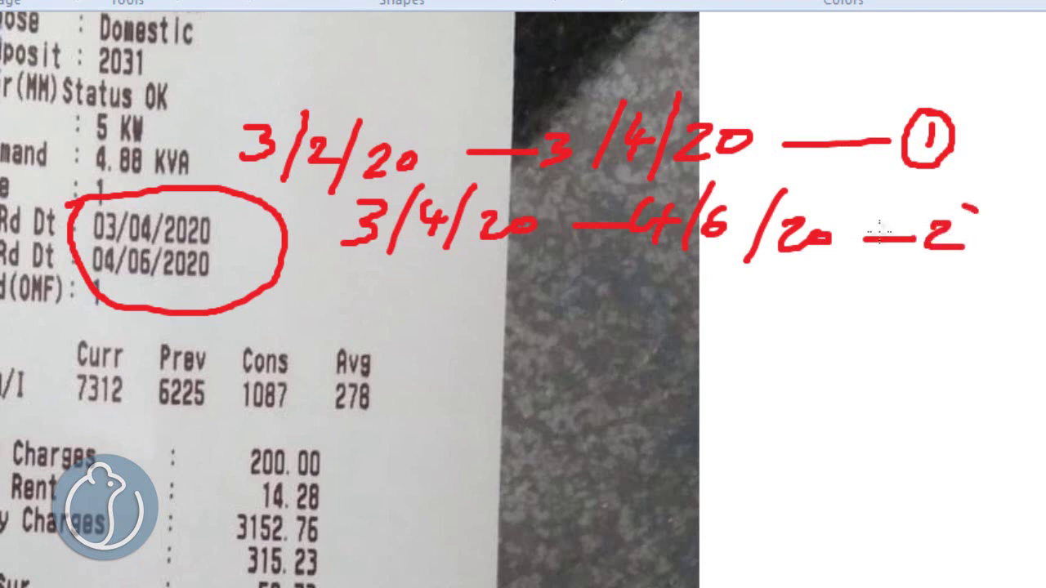
drag(878, 170, 899, 205)
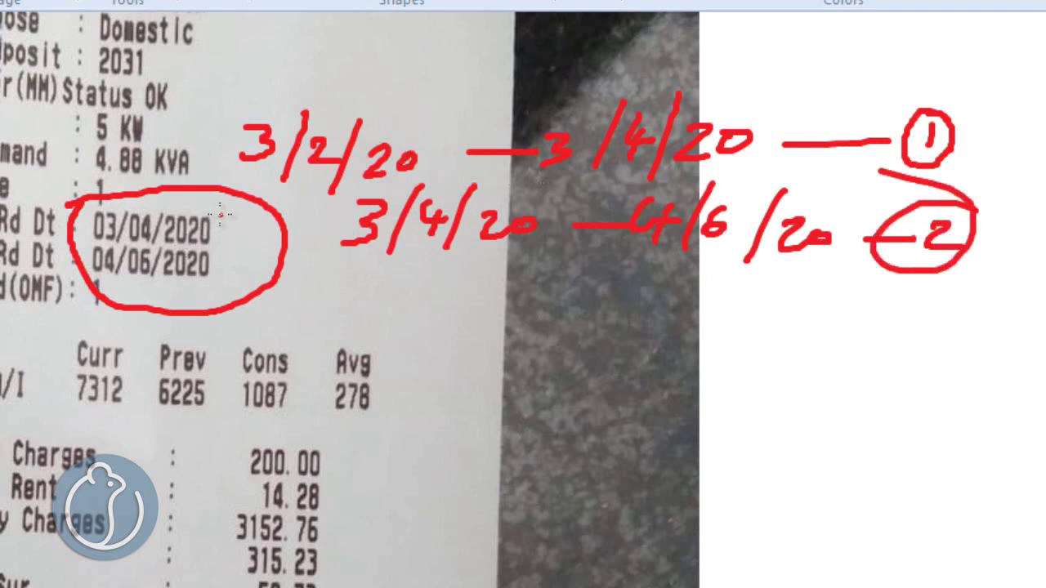
mouse_move(220, 215)
mouse_down()
mouse_move(232, 258)
mouse_move(217, 275)
mouse_up()
- Box the Cons 1087 reading, circle Avg 278 and underline 1087
mouse_move(267, 325)
mouse_down()
mouse_move(223, 326)
mouse_move(216, 413)
mouse_move(302, 425)
mouse_move(322, 344)
mouse_move(290, 324)
mouse_move(247, 322)
mouse_up()
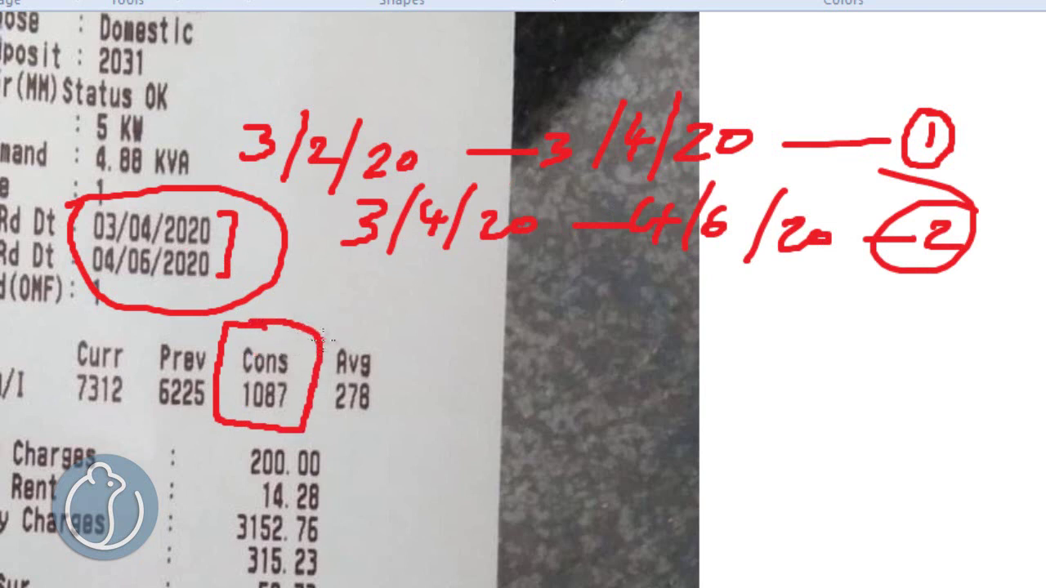
drag(333, 332, 318, 334)
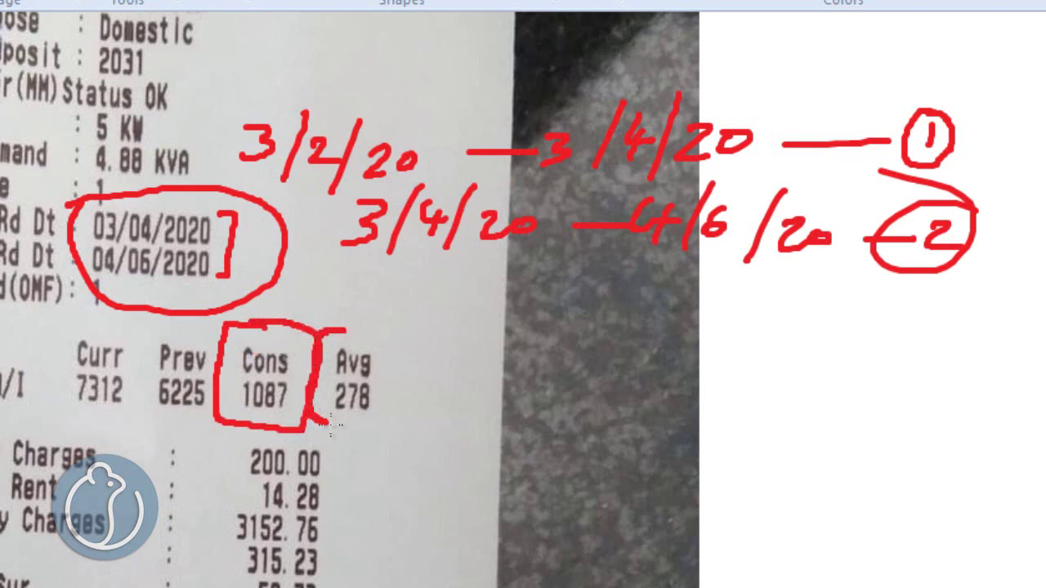
mouse_move(376, 425)
mouse_down()
mouse_move(400, 393)
mouse_move(403, 368)
mouse_move(361, 331)
mouse_up()
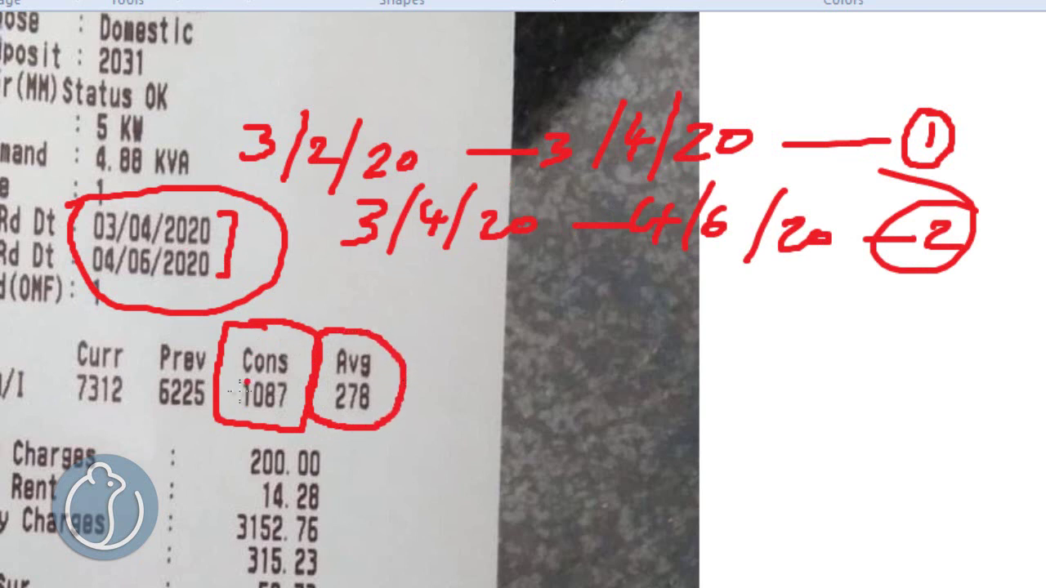
drag(247, 423, 278, 417)
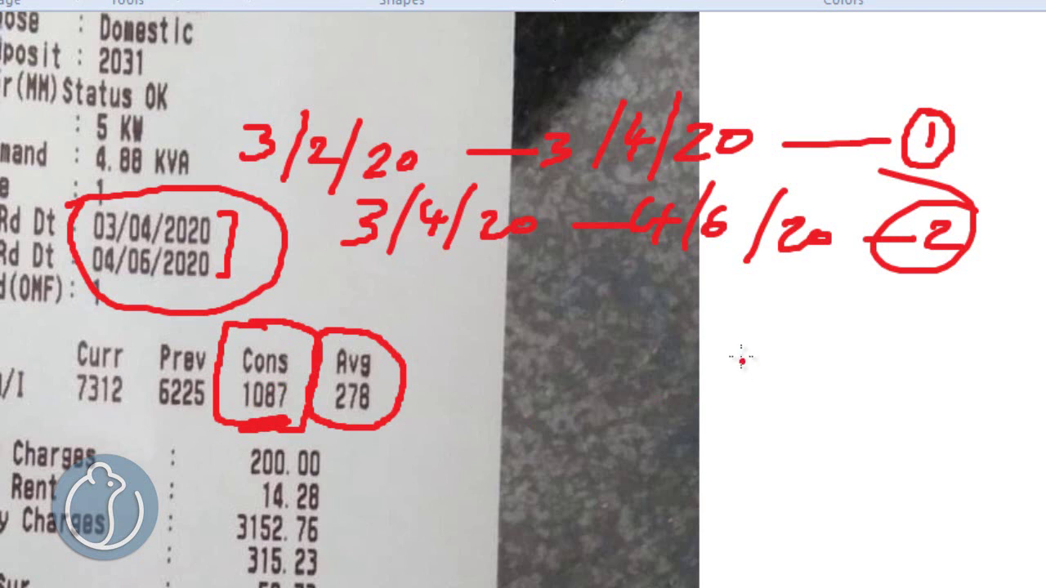
- Handwrite 1087 underlined with a 4 below it on the white area
drag(756, 337, 756, 396)
mouse_move(804, 352)
mouse_down()
mouse_move(806, 385)
mouse_move(809, 353)
mouse_up()
mouse_move(871, 345)
mouse_down()
mouse_move(840, 390)
mouse_move(854, 359)
mouse_up()
mouse_move(896, 347)
mouse_down()
mouse_move(915, 351)
mouse_move(899, 405)
mouse_up()
drag(875, 382, 948, 374)
drag(667, 442, 956, 439)
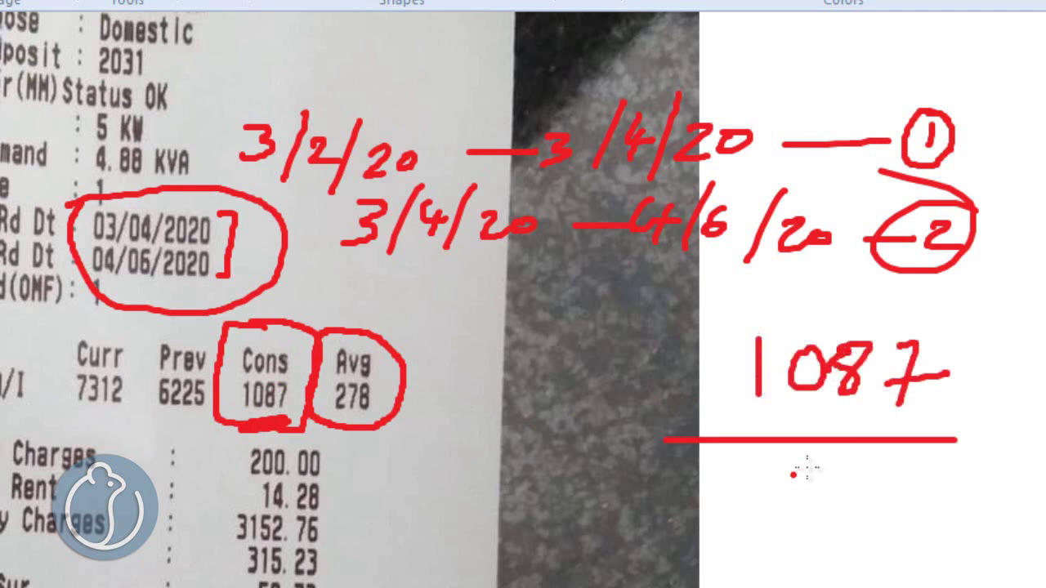
mouse_move(805, 467)
mouse_down()
mouse_move(858, 488)
mouse_move(837, 516)
mouse_up()
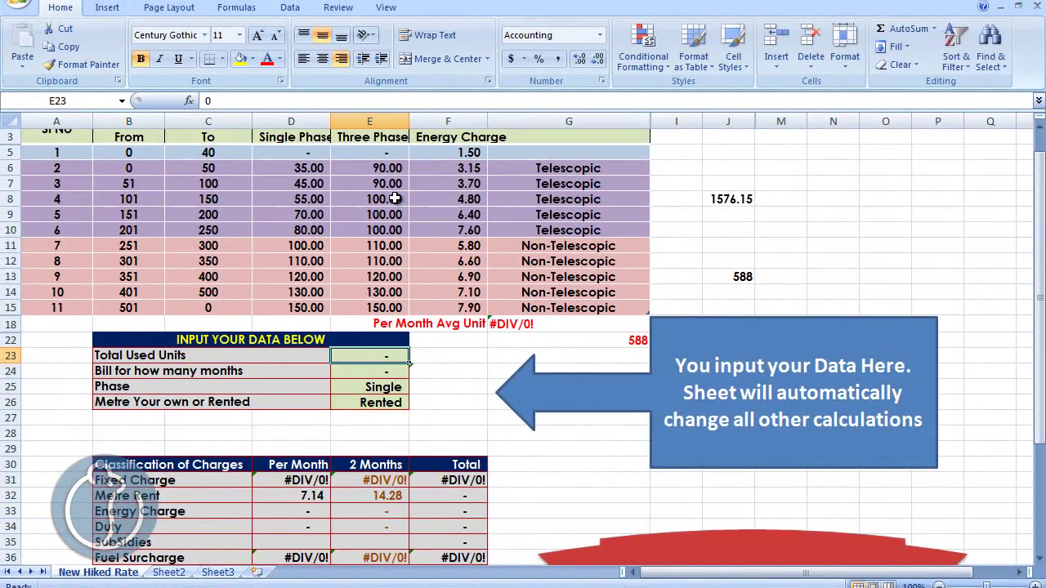
- Clear the noted values in J7:J13 and dismiss the type mismatch error
drag(708, 184, 742, 275)
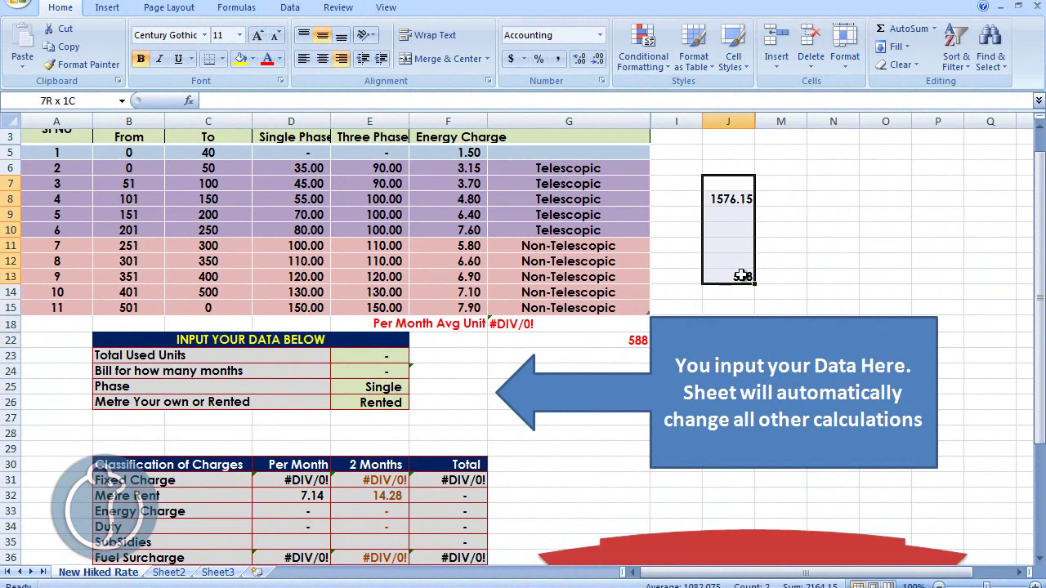
key(Delete)
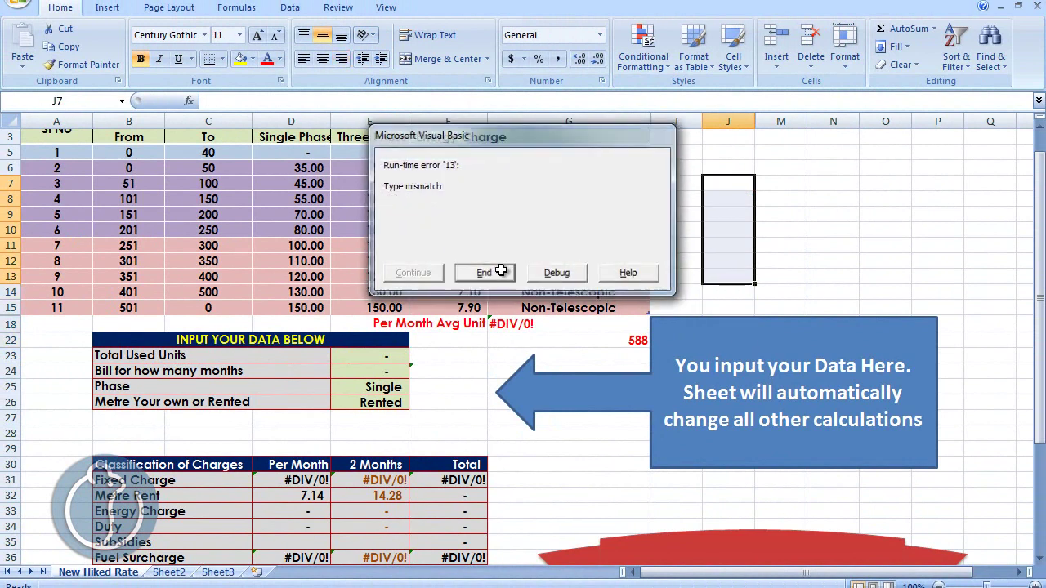
click(350, 272)
click(403, 265)
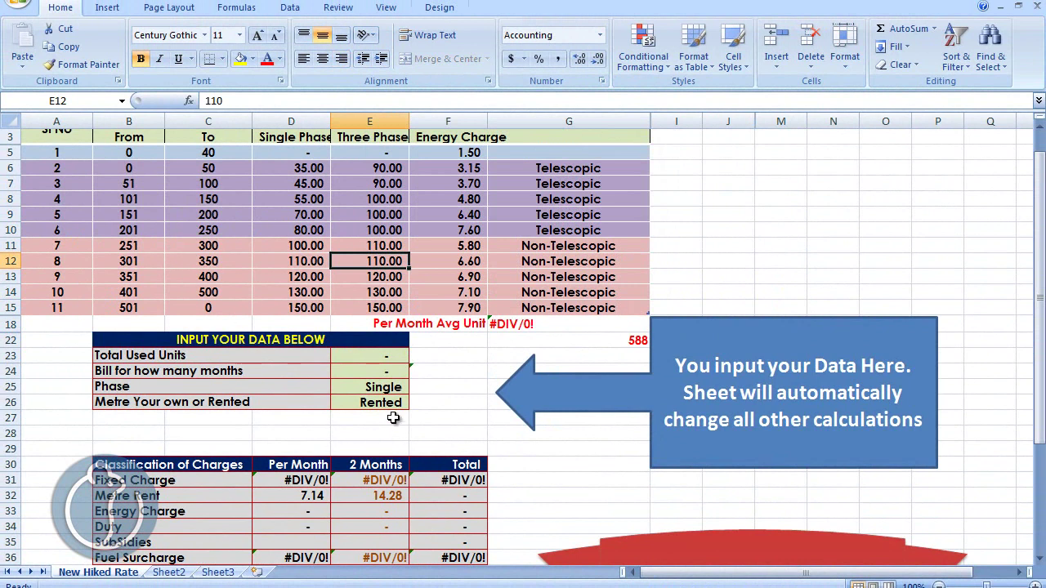
- Enter 1087 as Total Used Units, dismissing the VBA type mismatch error
key(alt+Tab)
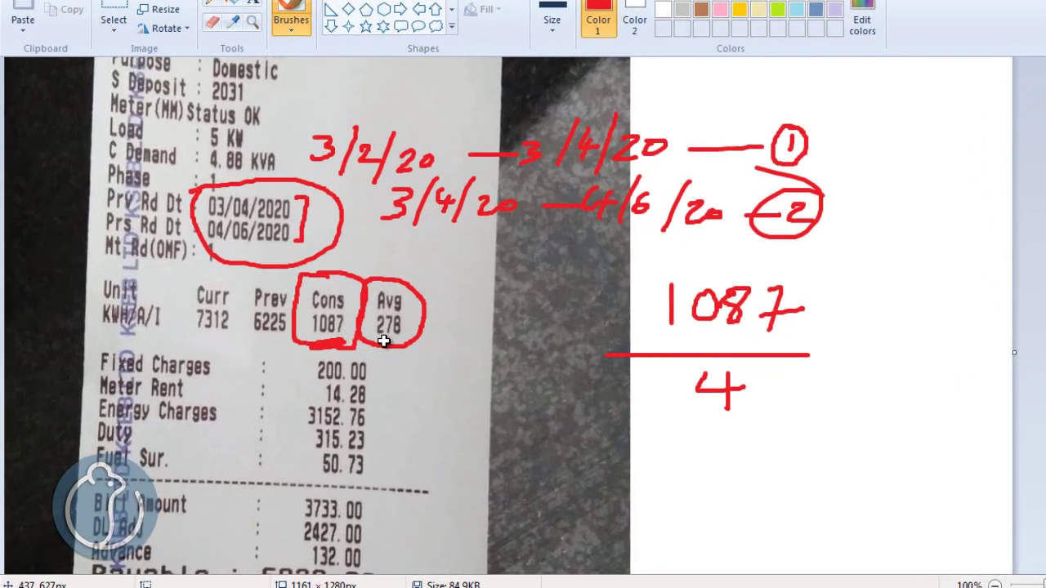
key(alt+Tab)
click(425, 313)
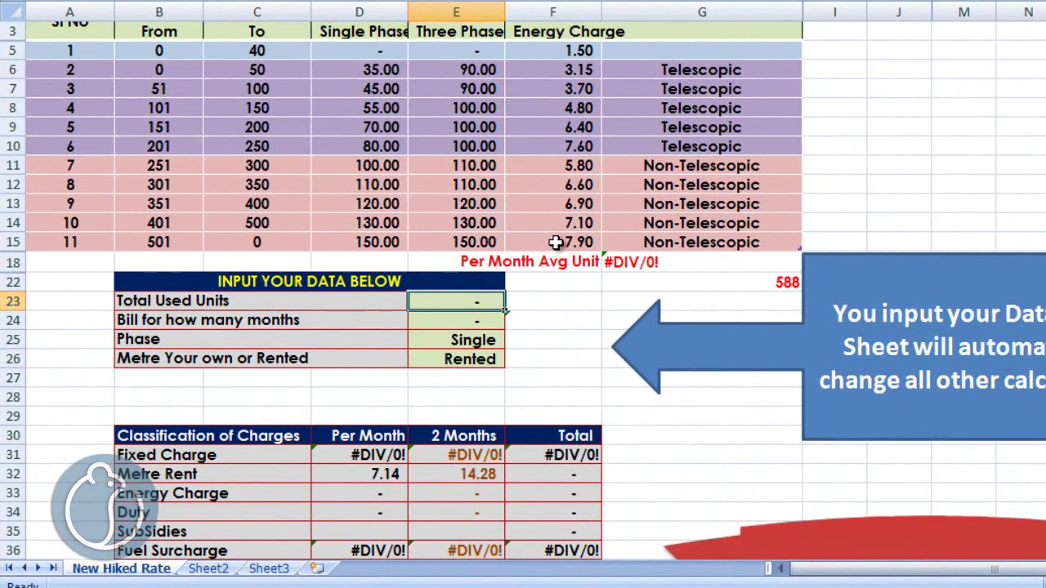
text(1087)
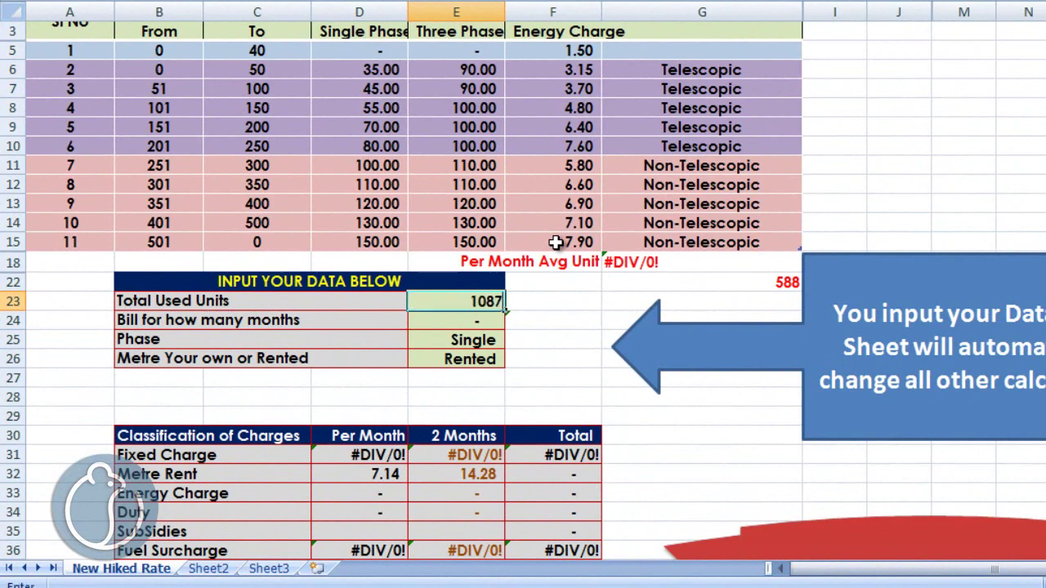
key(Return)
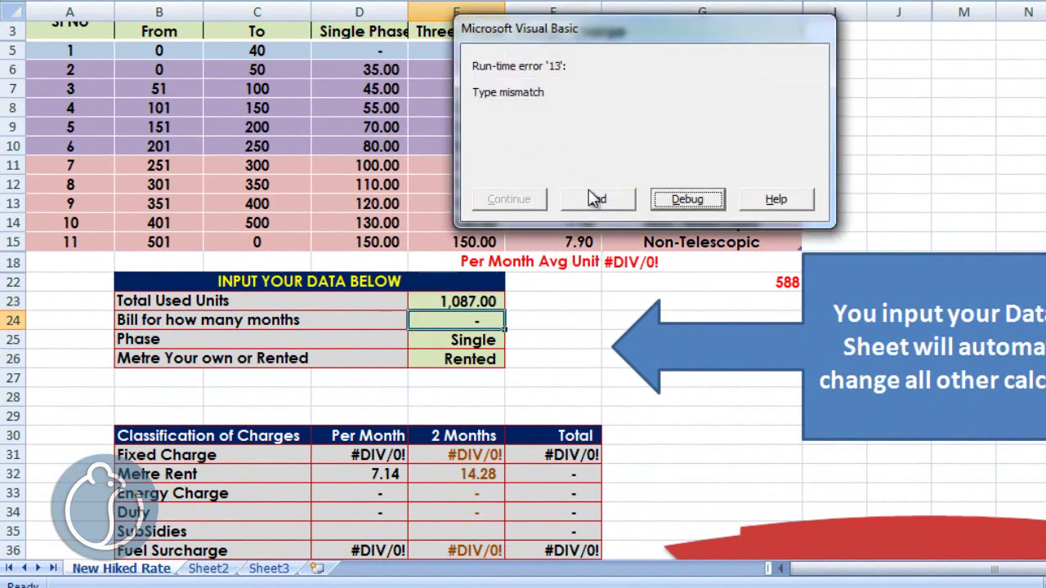
click(589, 193)
- Enter 4 as the number of billing months and check the Phase setting
text(4)
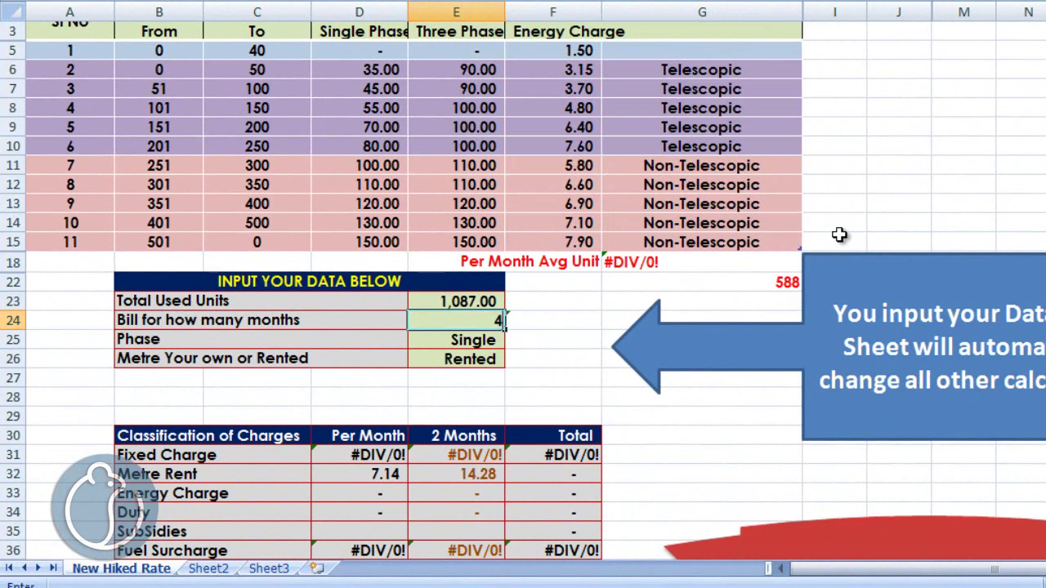
key(Return)
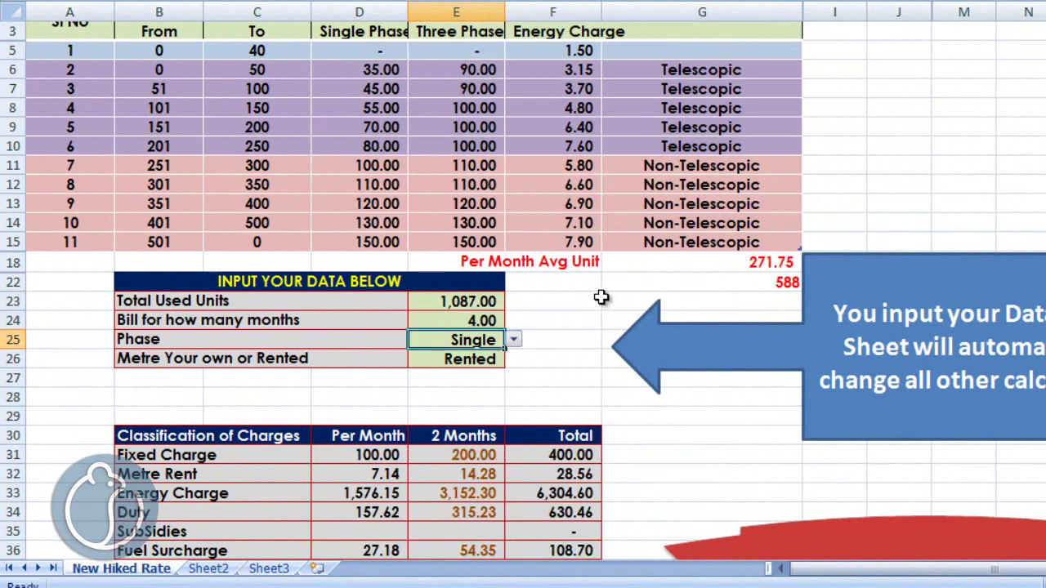
click(559, 300)
scroll(529, 318, down, 2)
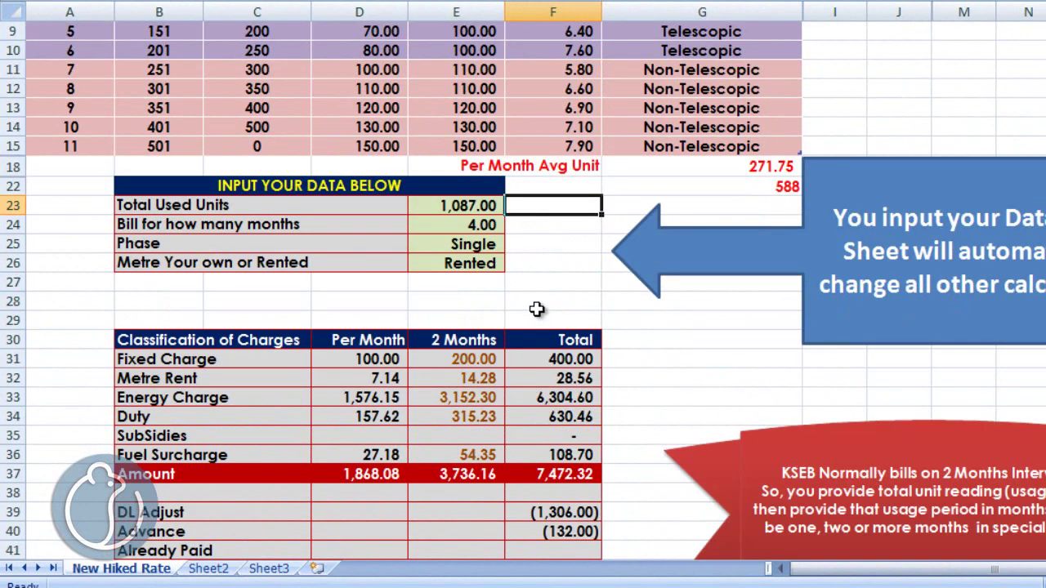
scroll(303, 224, up, 3)
scroll(434, 360, down, 1)
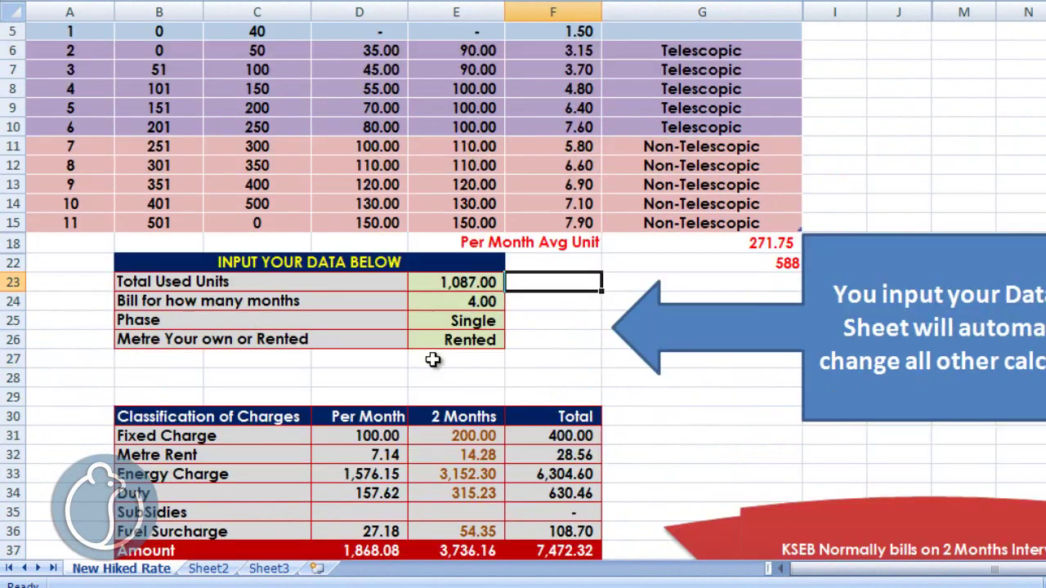
click(446, 326)
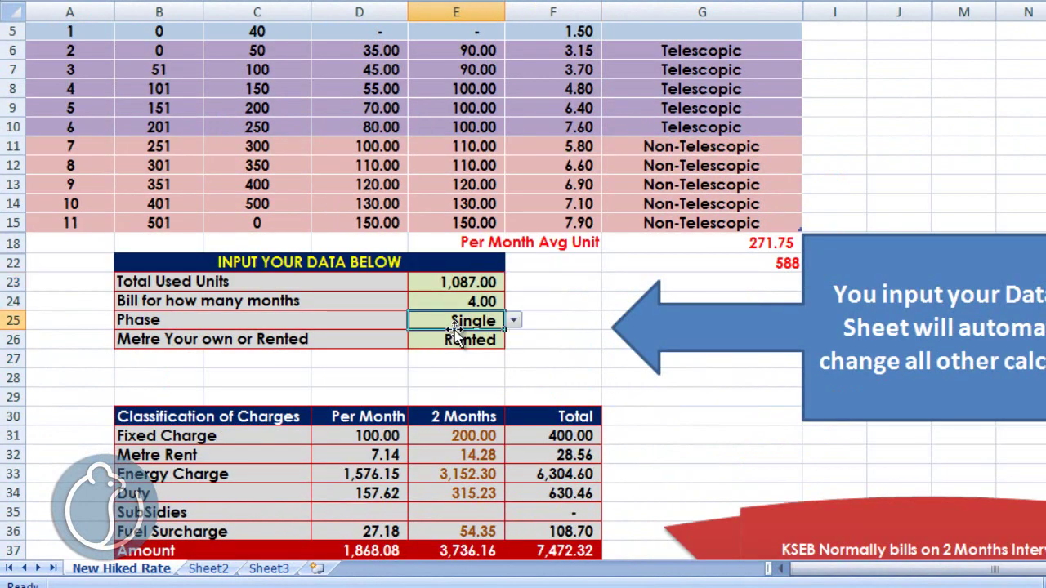
click(425, 347)
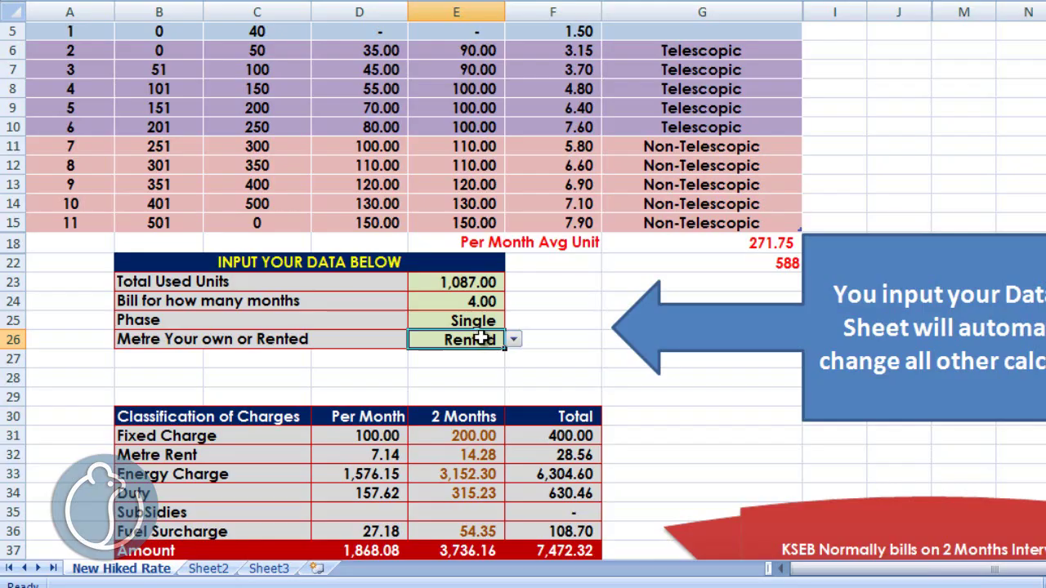
scroll(454, 331, down, 2)
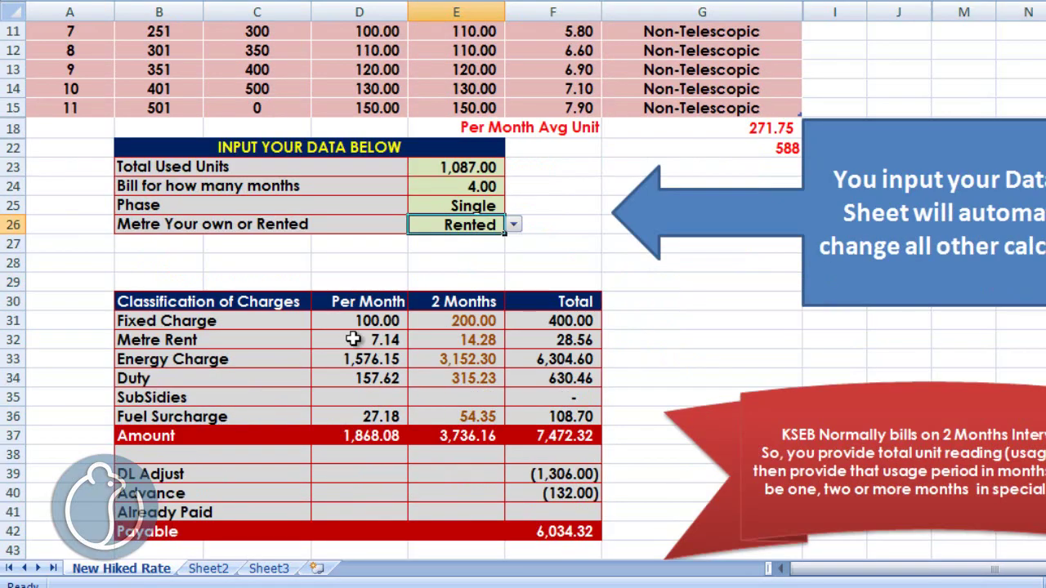
click(370, 320)
scroll(793, 191, up, 1)
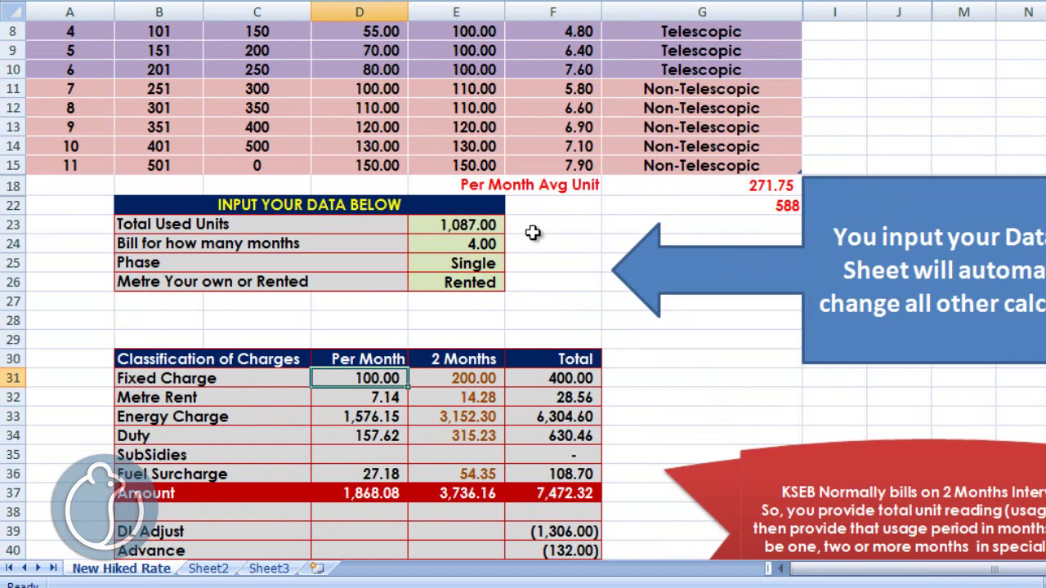
click(450, 228)
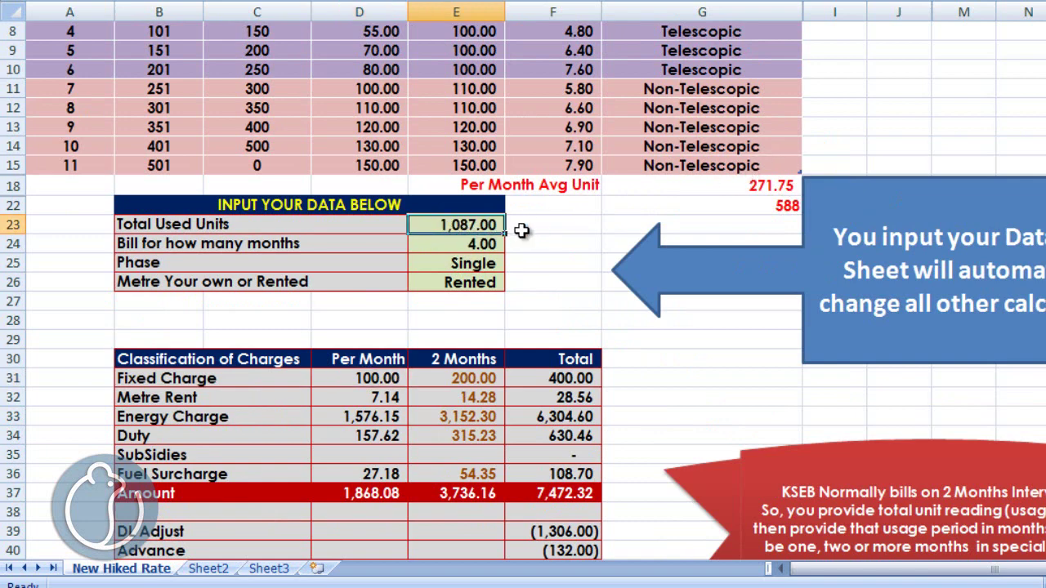
click(479, 243)
click(482, 226)
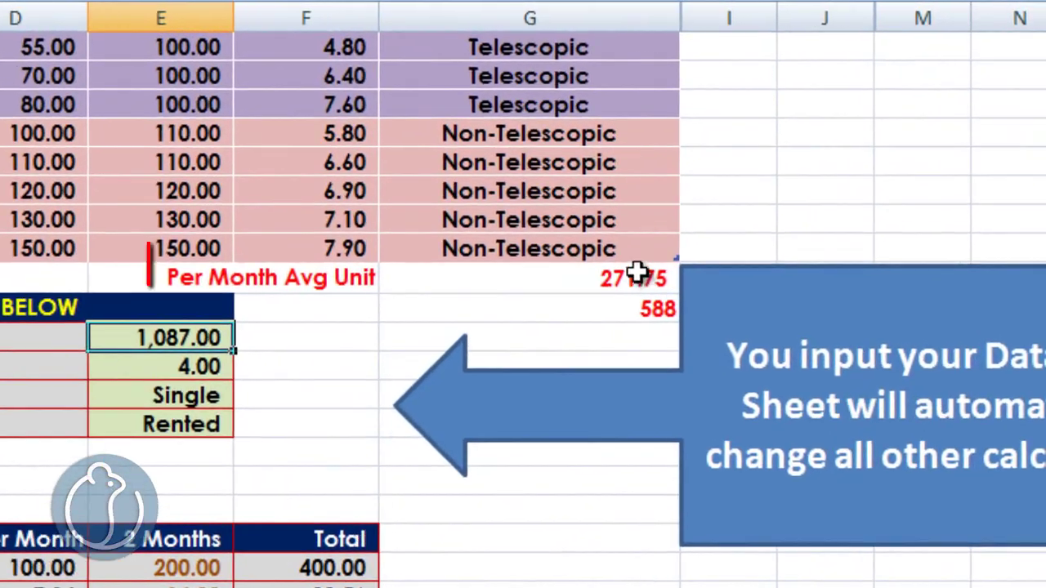
click(638, 274)
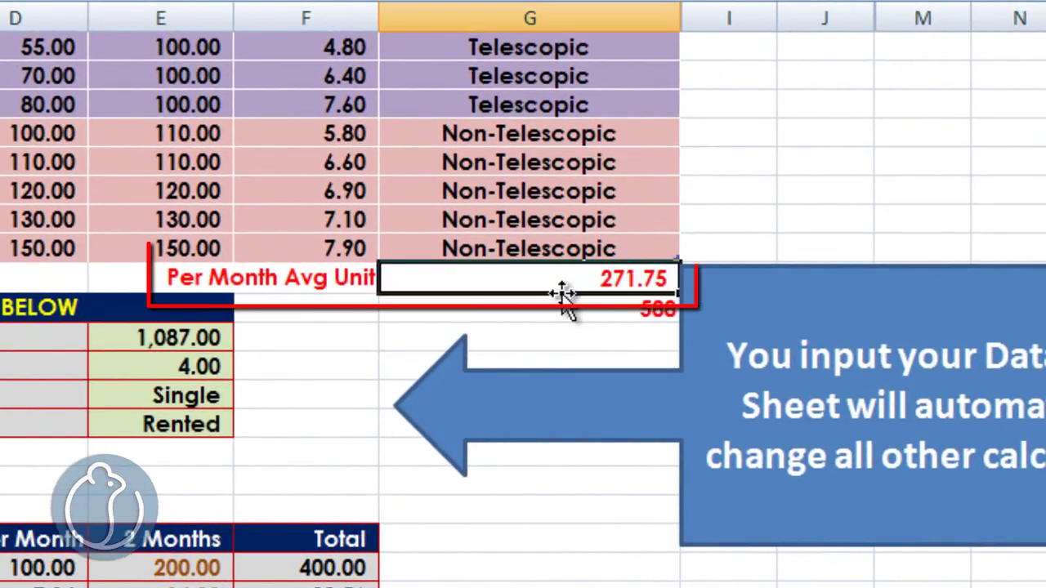
click(658, 315)
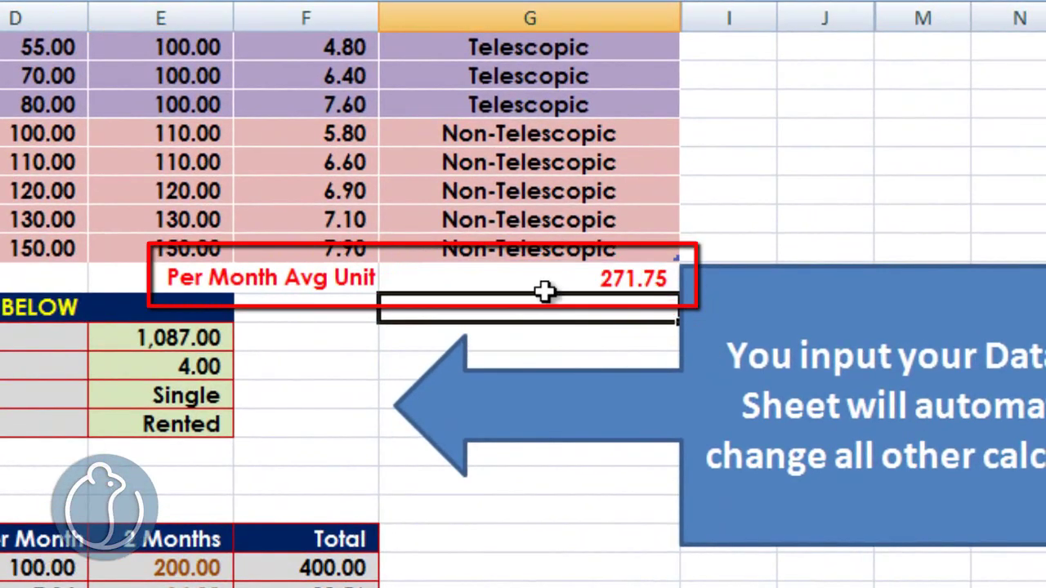
click(590, 283)
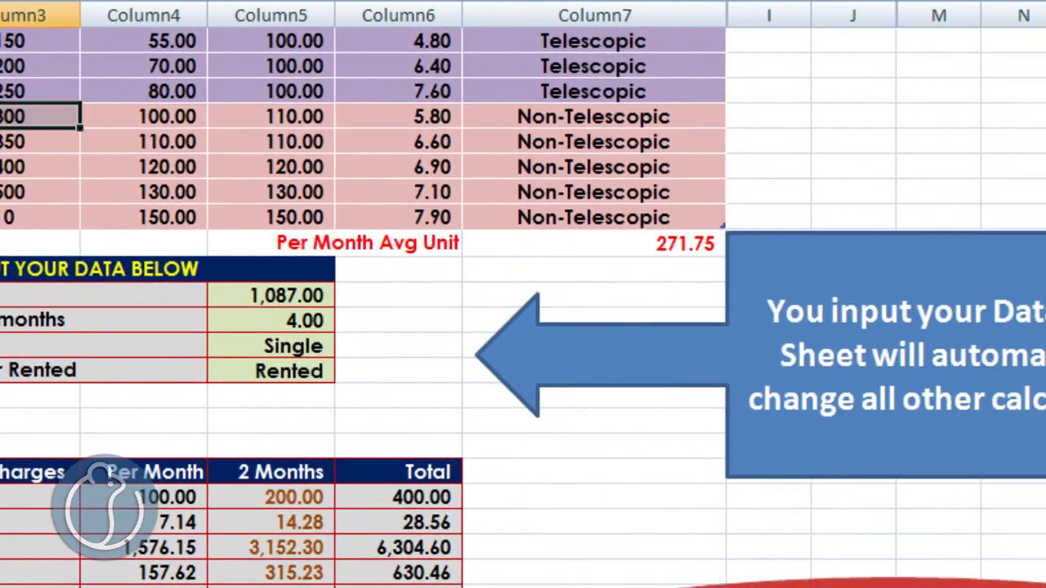
drag(41, 116, 361, 111)
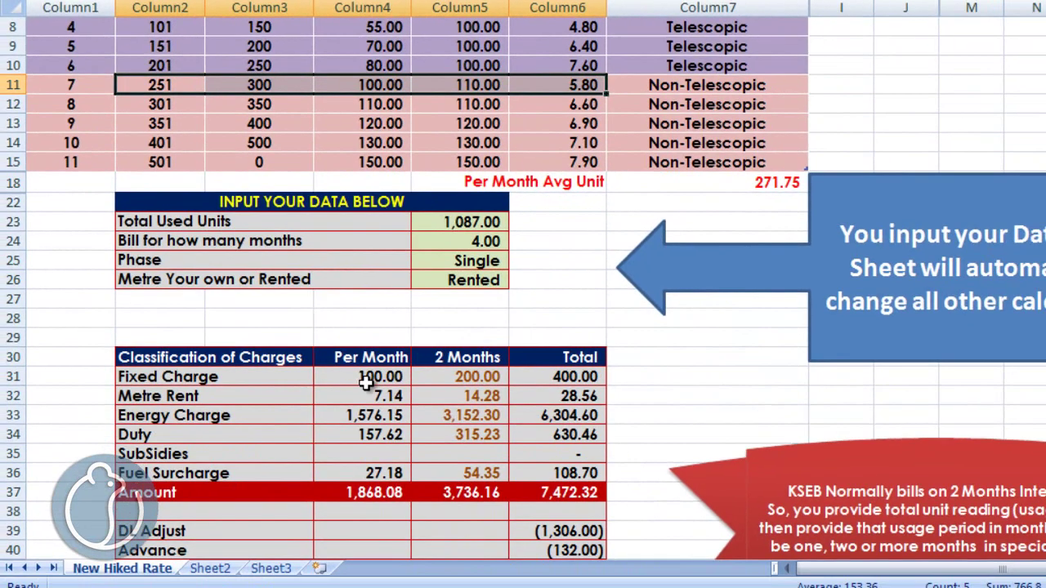
- Review the monthly fixed charge, metre rent, energy charge, duty, fuel surcharge and total
click(365, 383)
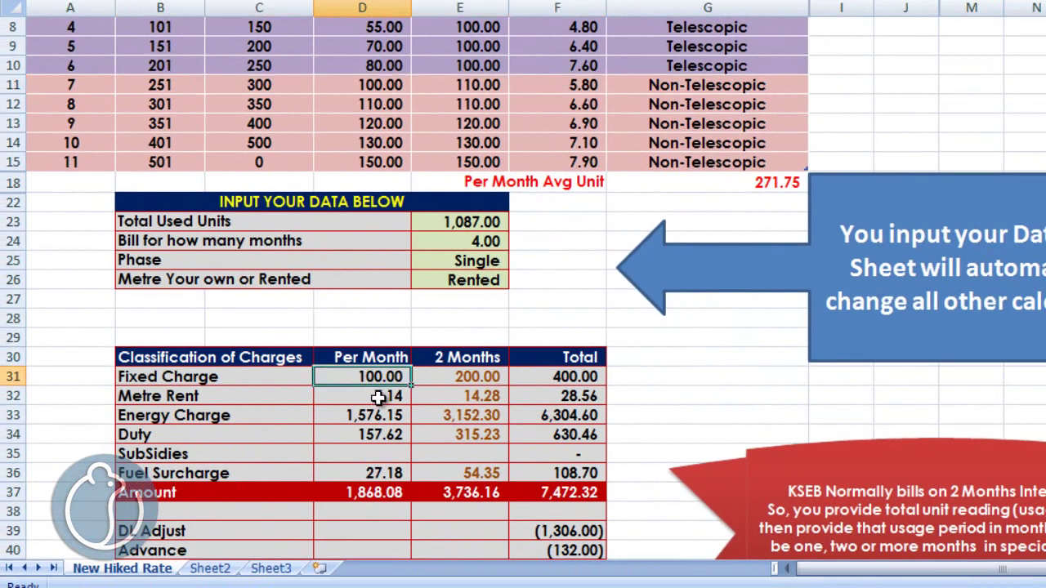
click(380, 400)
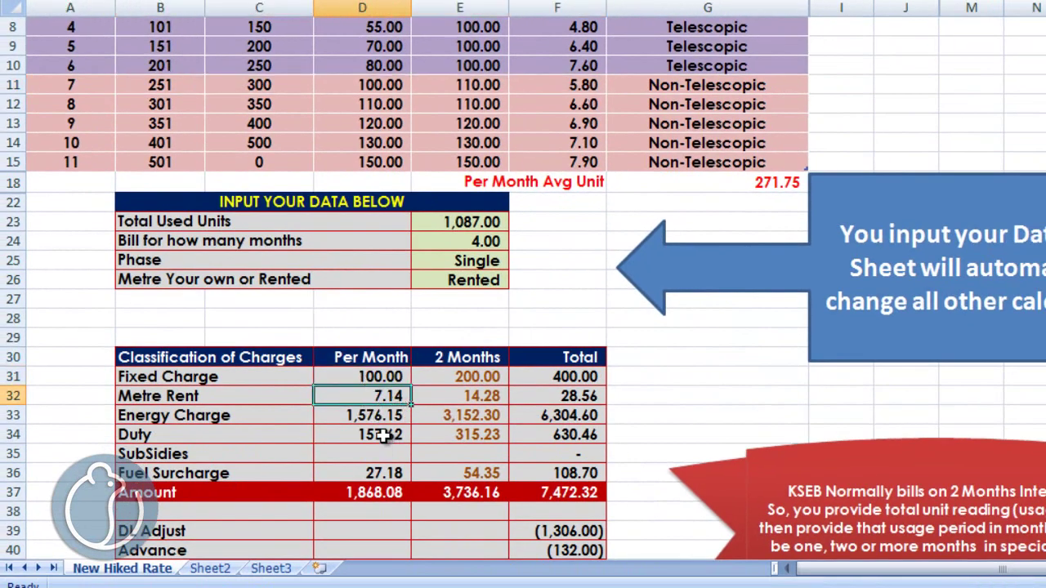
click(357, 418)
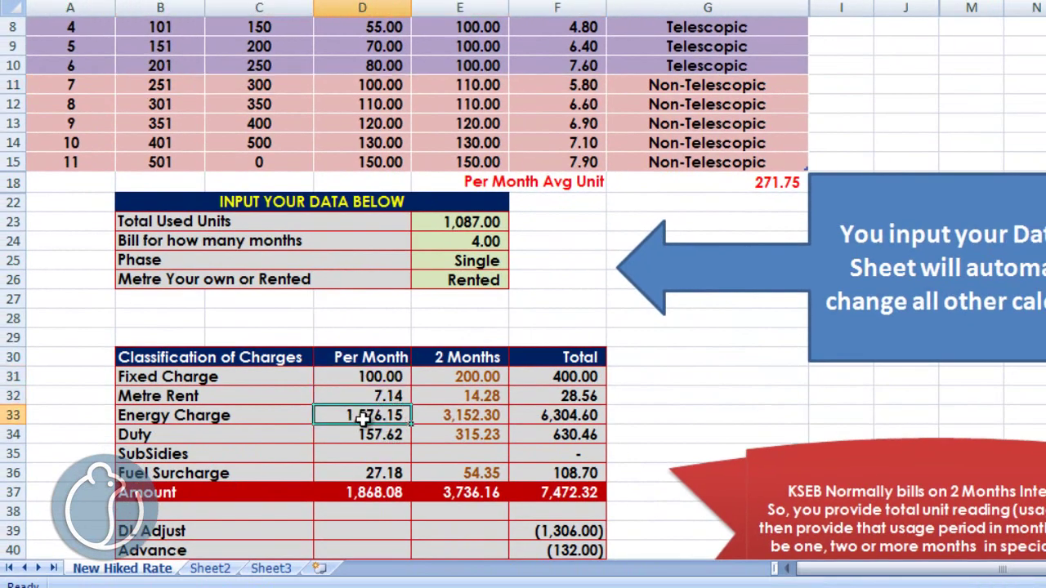
click(772, 185)
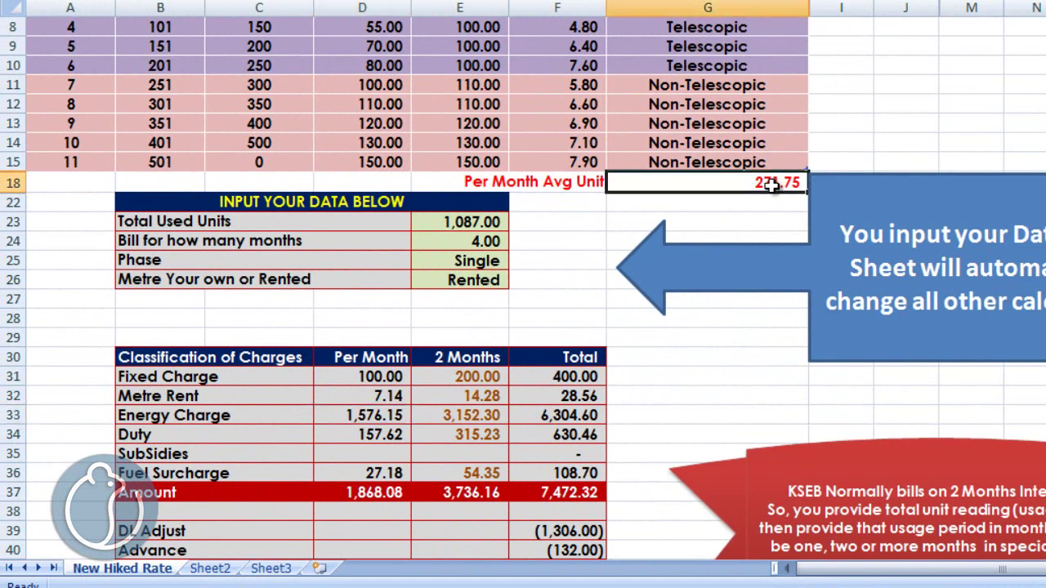
click(377, 436)
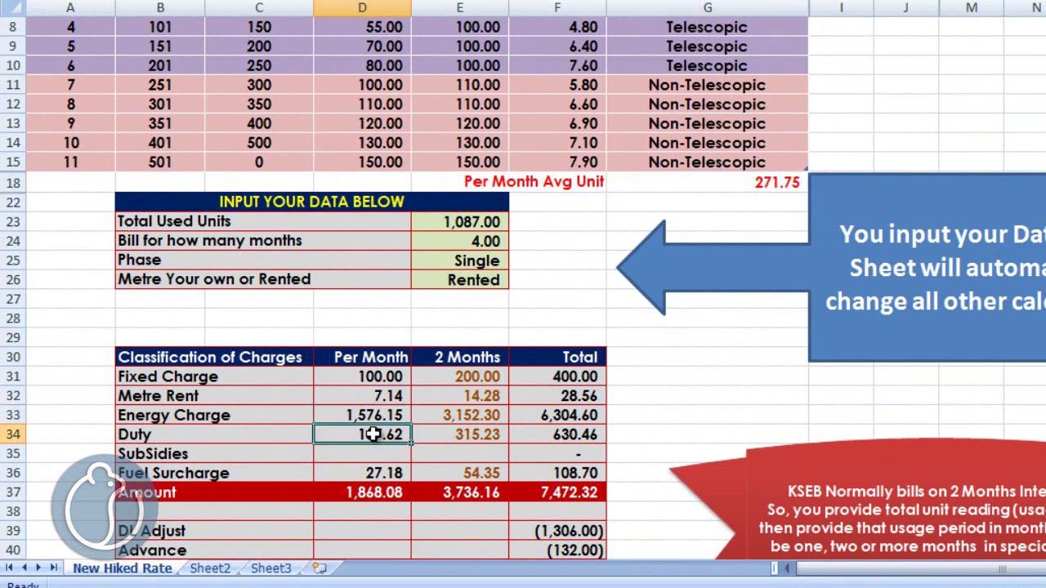
click(380, 474)
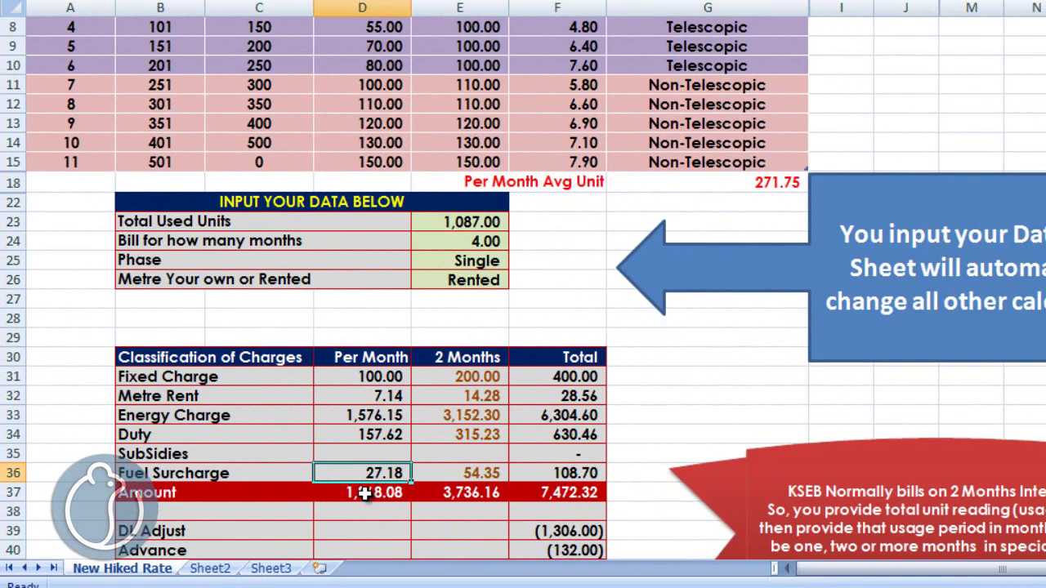
click(364, 494)
- Review the 2 Months column, including the 3,736.16 amount and 200.00 fixed charge
drag(459, 357, 476, 495)
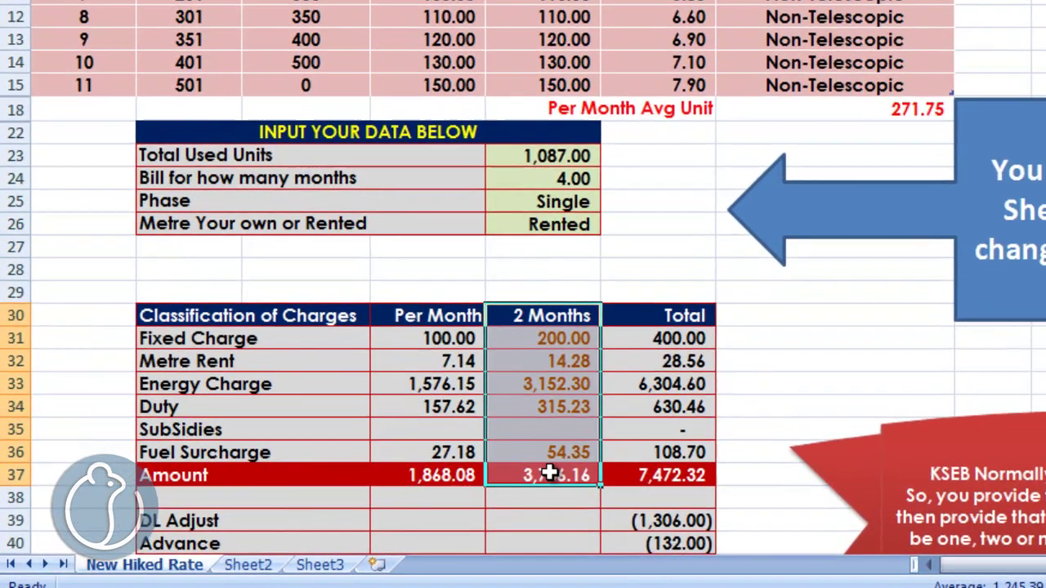
click(474, 492)
click(603, 305)
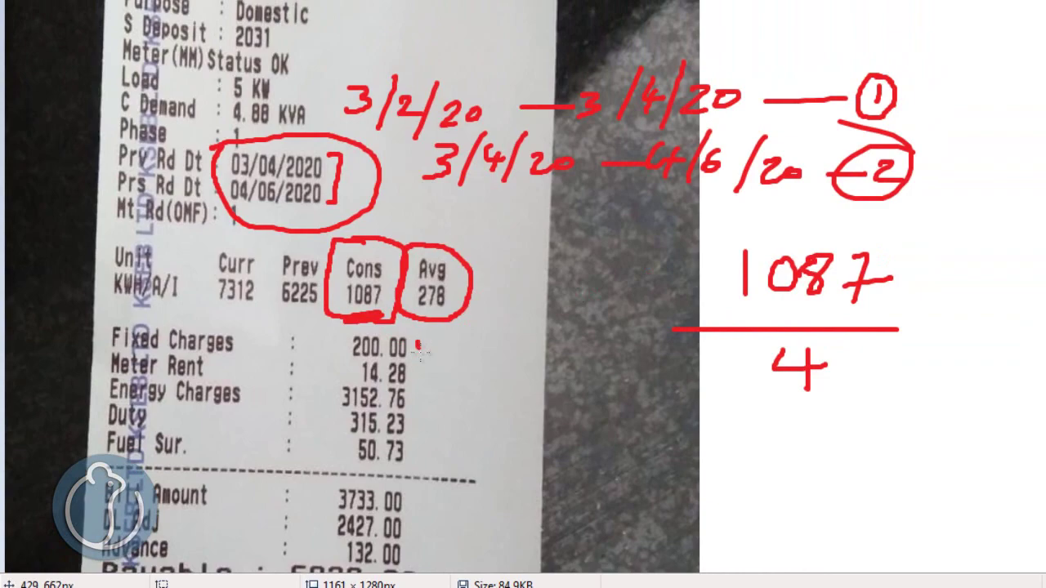
- Tick the matching bill charges 3152.76, 315.23, 50.73 and the 3733.00 bill amount in red
drag(418, 347, 470, 316)
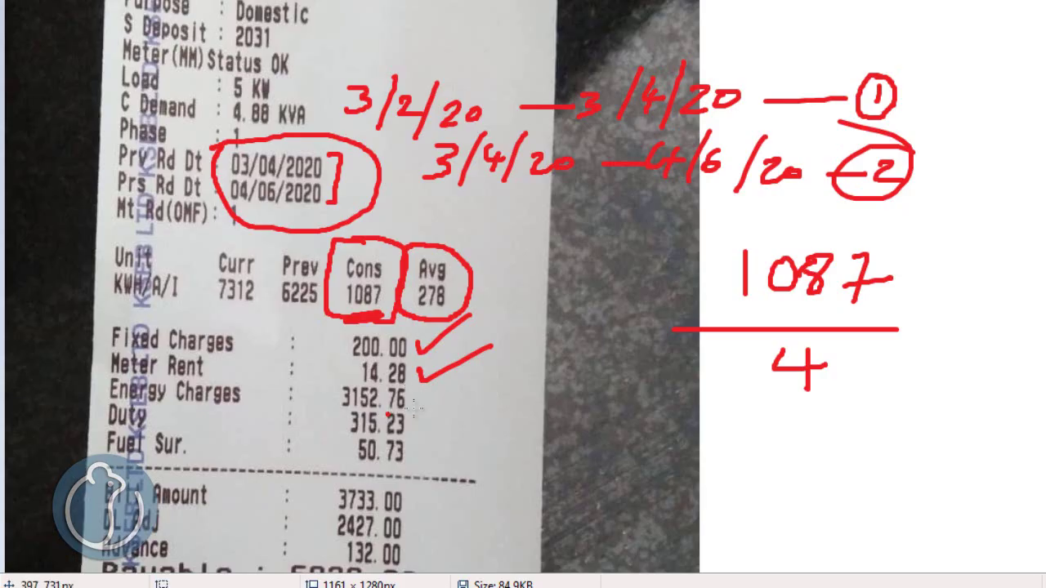
drag(415, 394, 494, 382)
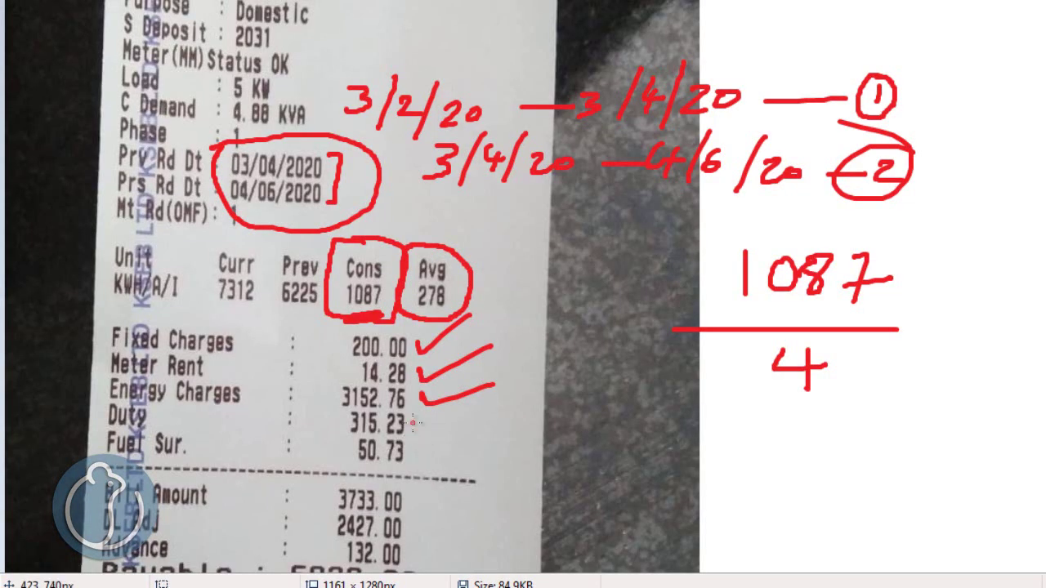
mouse_move(419, 423)
mouse_down()
mouse_move(425, 435)
mouse_move(494, 413)
mouse_up()
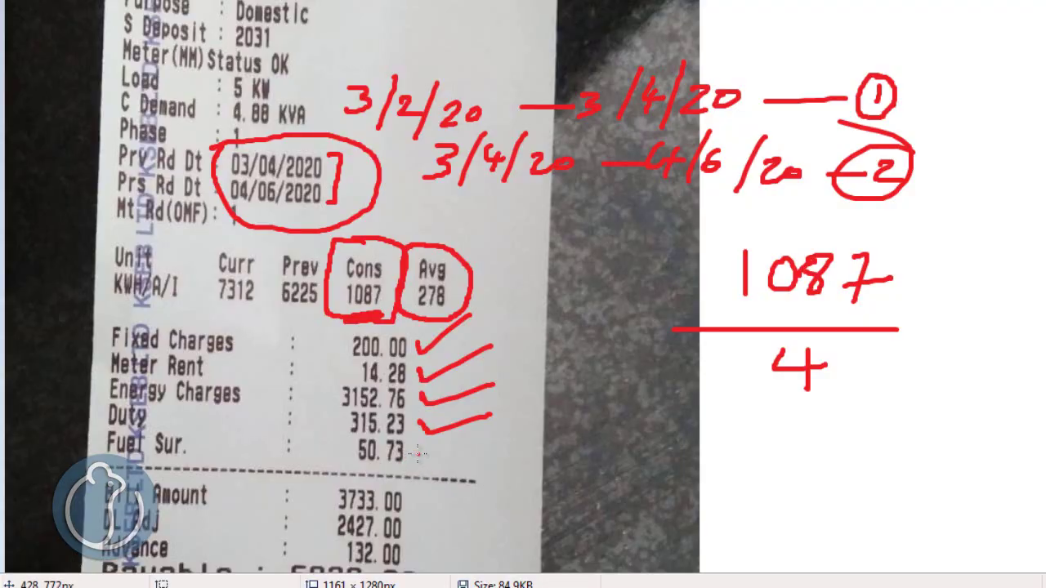
drag(417, 452, 490, 445)
drag(413, 507, 464, 493)
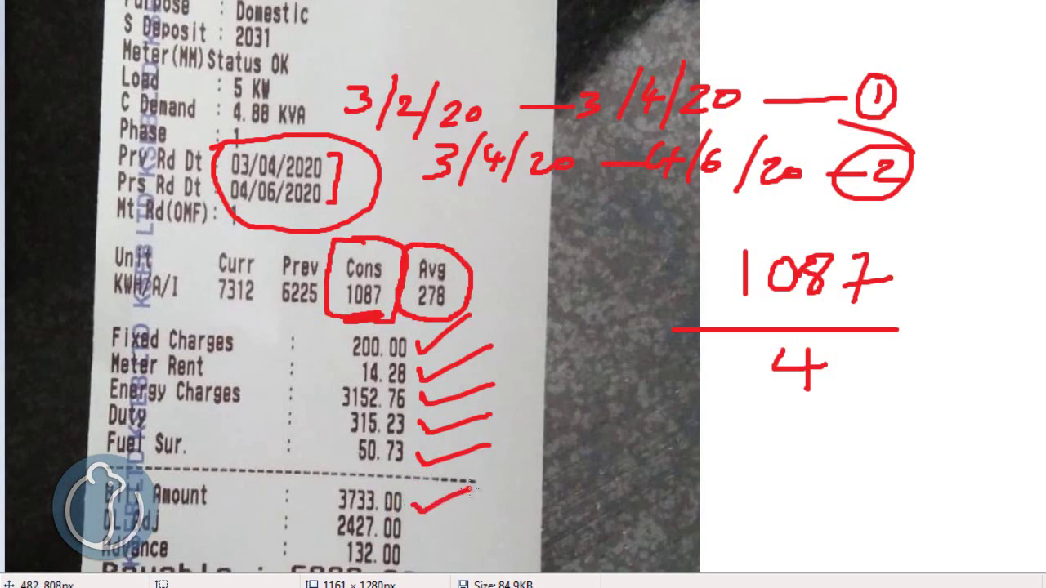
drag(465, 492, 473, 488)
scroll(1023, 361, down, 3)
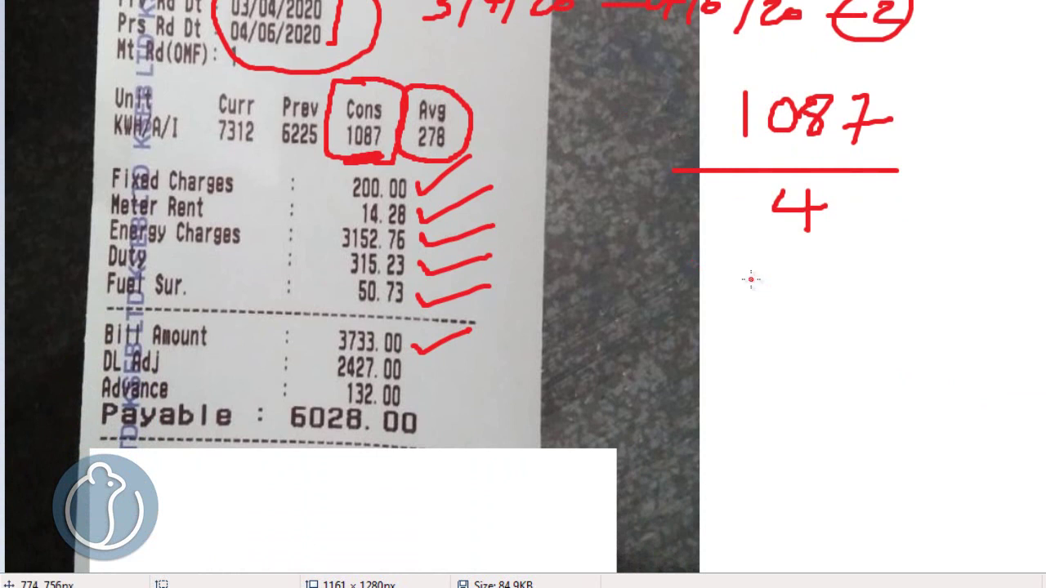
- Handwrite '3733 + 3733' beside the bill photo
mouse_move(752, 275)
mouse_down()
mouse_move(747, 290)
mouse_move(784, 312)
mouse_up()
mouse_move(807, 276)
mouse_down()
mouse_move(822, 280)
mouse_move(809, 304)
mouse_move(837, 288)
mouse_up()
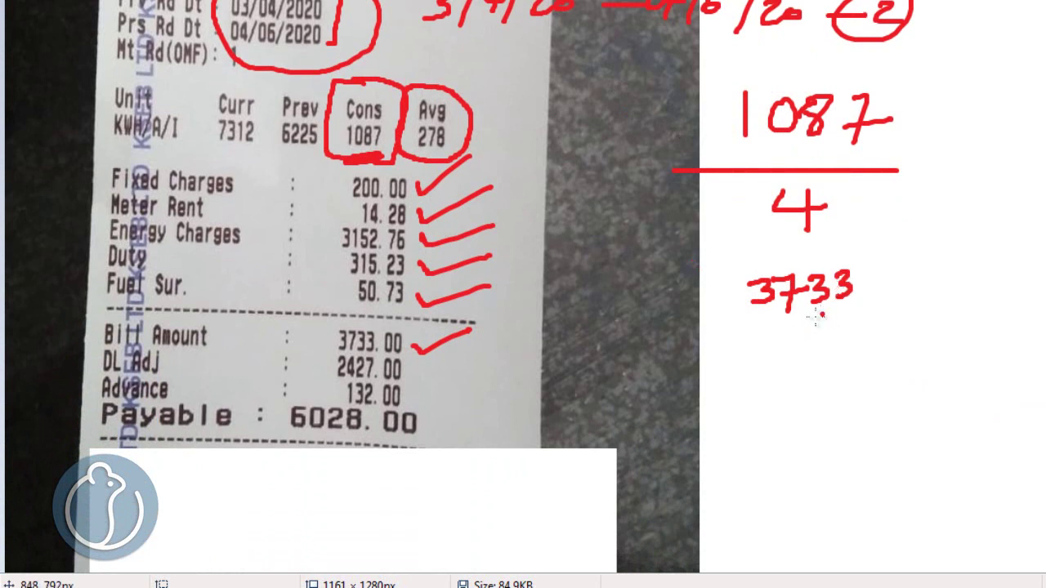
click(830, 277)
mouse_move(883, 271)
mouse_down()
mouse_move(882, 300)
mouse_move(901, 283)
mouse_move(924, 309)
mouse_up()
drag(938, 269, 964, 311)
mouse_move(982, 268)
mouse_down()
mouse_move(999, 303)
mouse_move(1032, 304)
mouse_up()
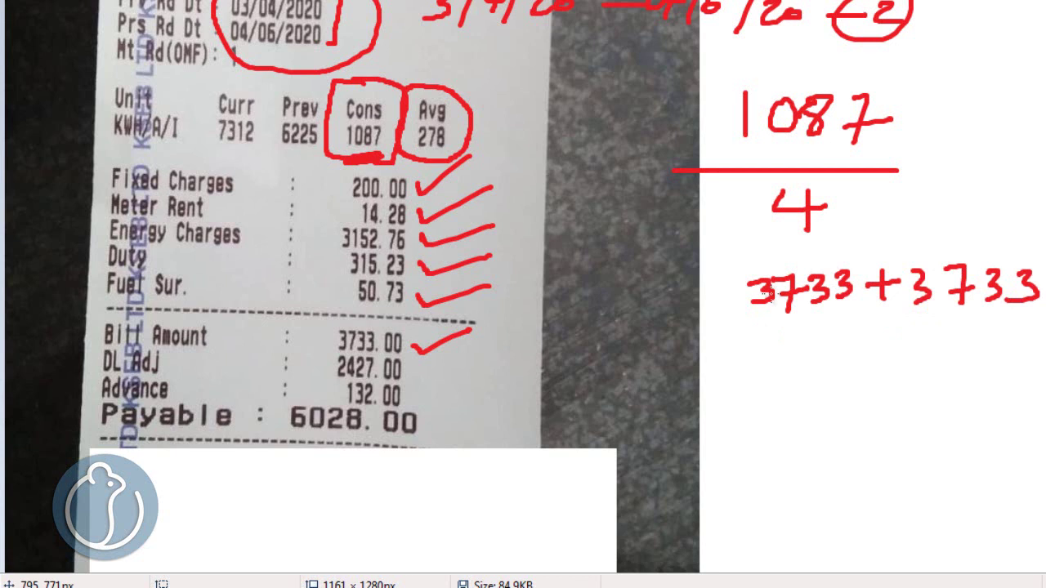
- Write 1306 and the underlined result 2427, then tick the 2427.00 DL Adj line
drag(928, 325, 930, 359)
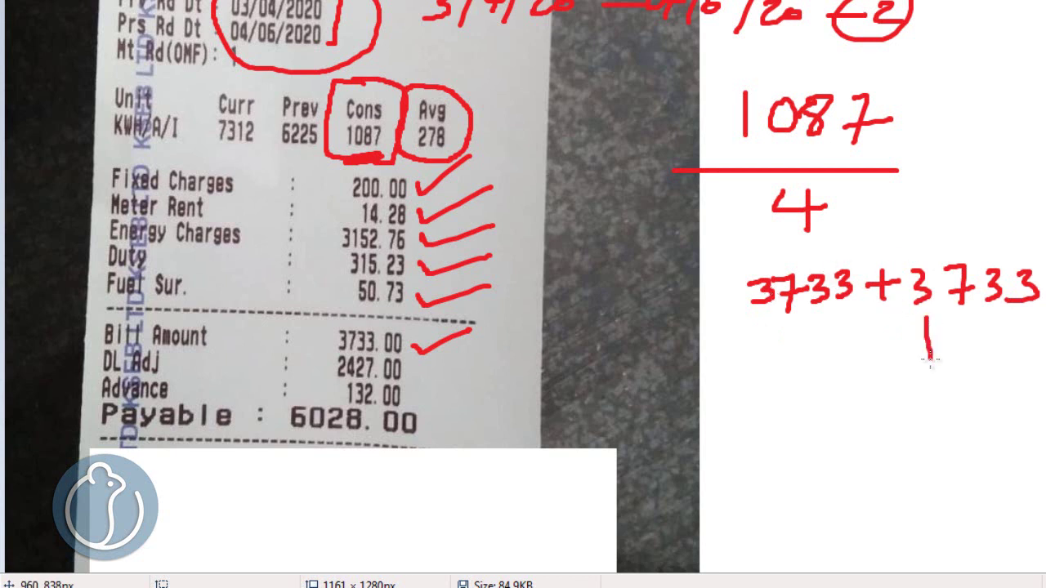
drag(950, 324, 953, 353)
mouse_move(1008, 328)
mouse_down()
mouse_move(998, 350)
mouse_move(1008, 330)
mouse_up()
drag(1040, 319, 1028, 340)
drag(912, 374, 1045, 372)
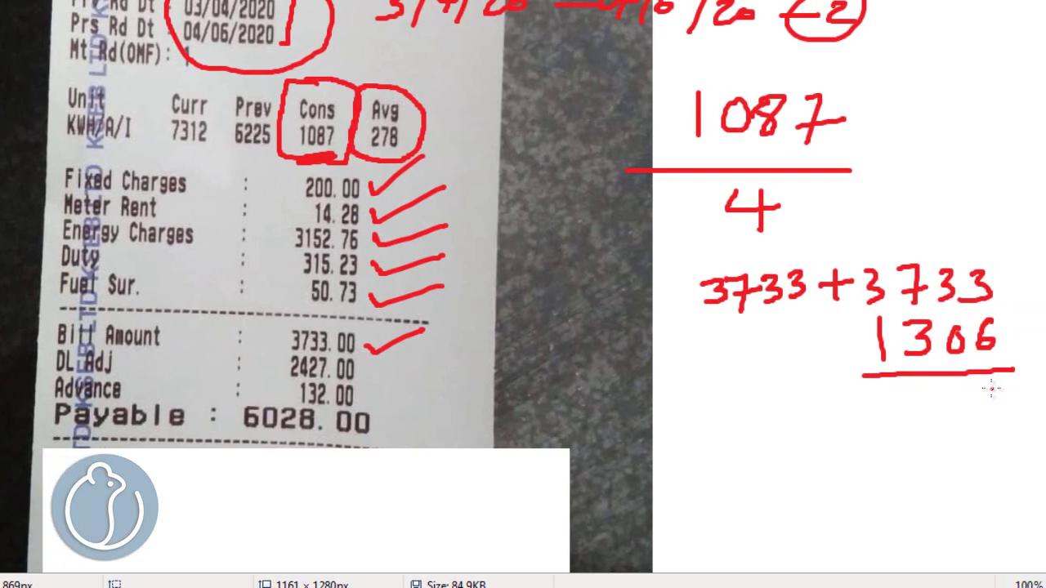
mouse_move(977, 389)
mouse_down()
mouse_move(967, 422)
mouse_move(930, 419)
mouse_move(946, 419)
mouse_up()
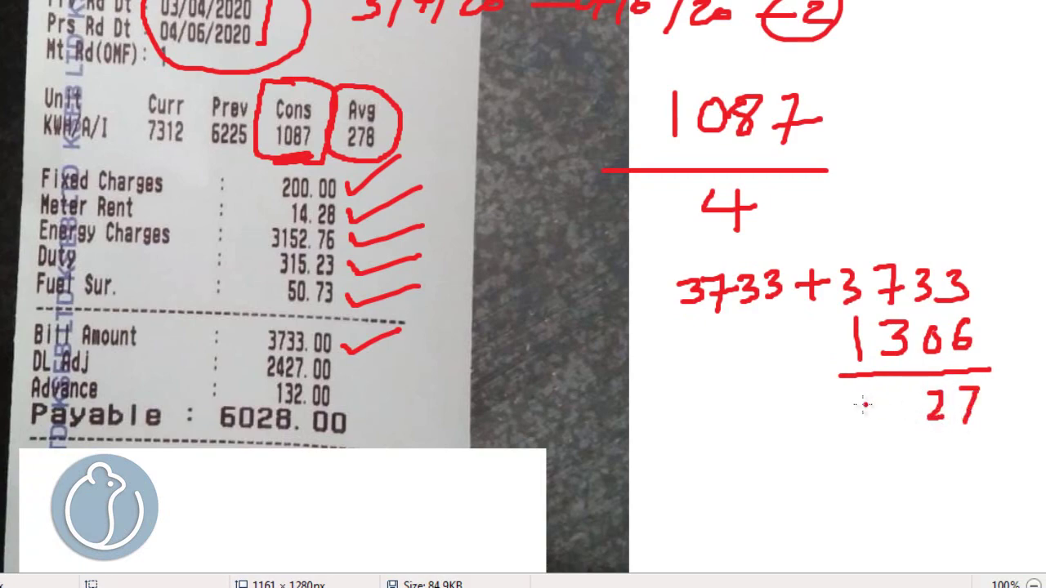
mouse_move(855, 397)
mouse_down()
mouse_move(857, 430)
mouse_move(880, 428)
mouse_up()
drag(899, 396, 888, 406)
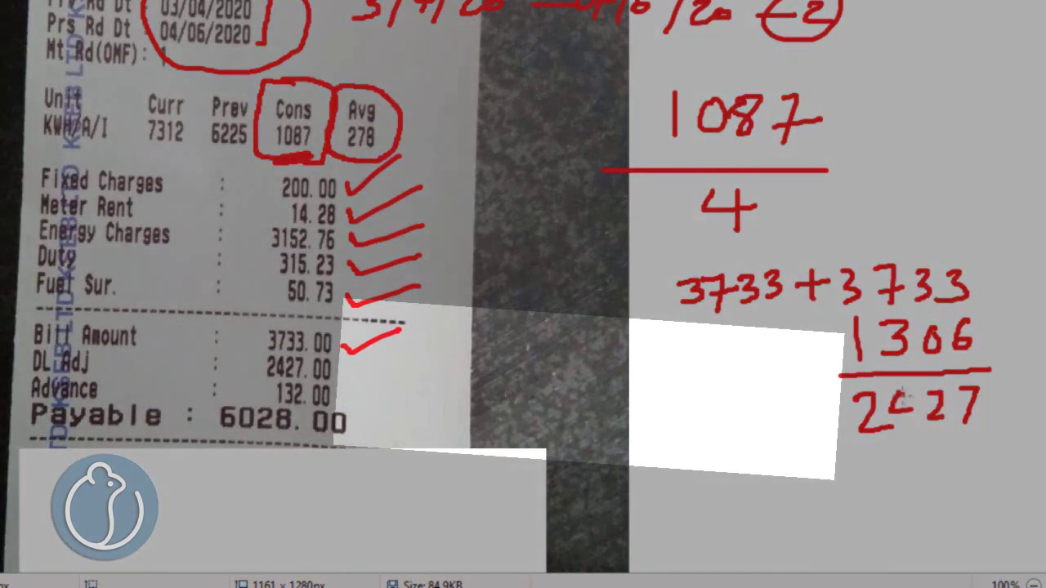
drag(897, 391, 894, 428)
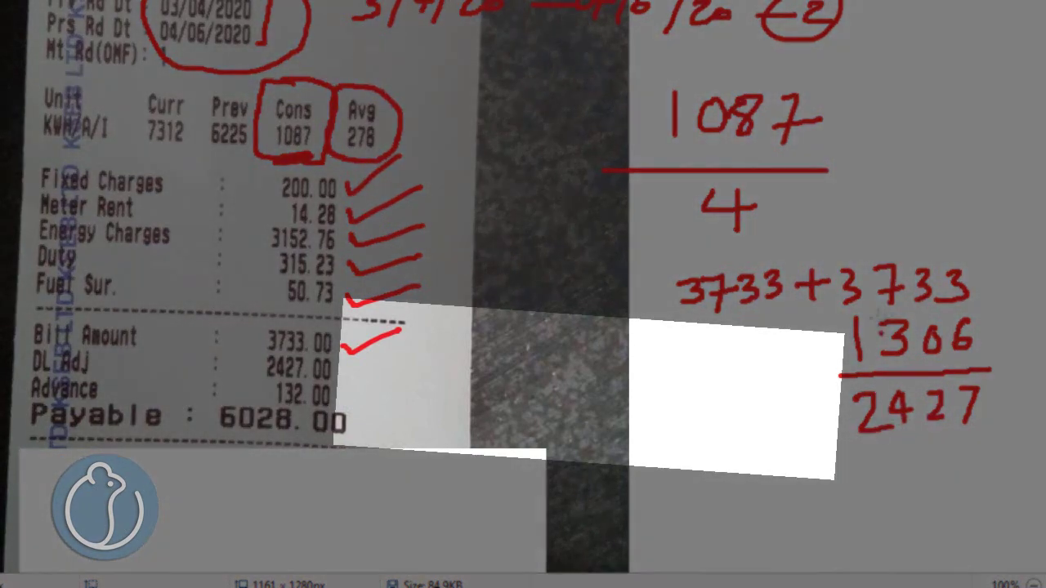
drag(863, 459, 1011, 449)
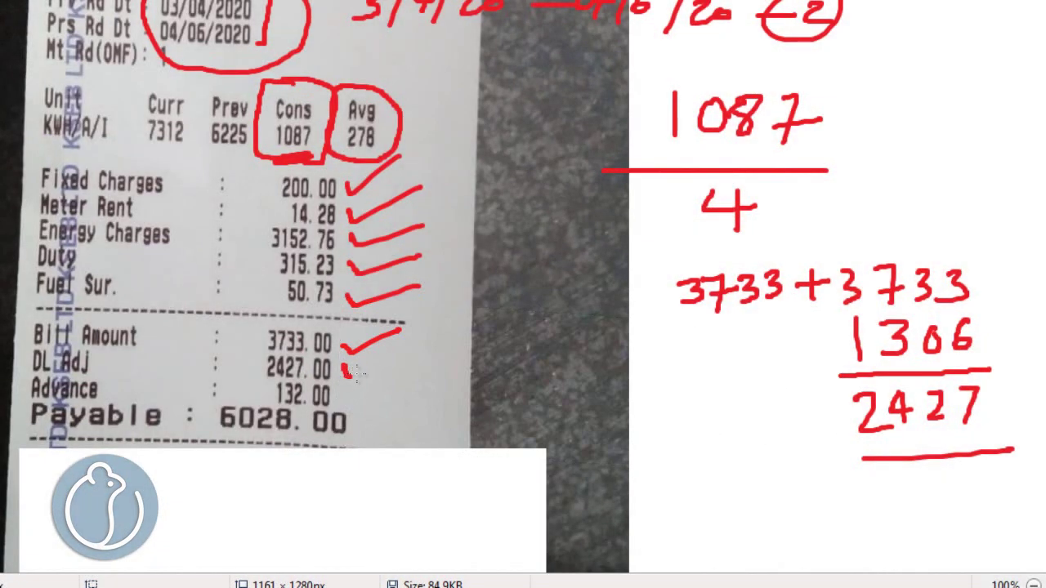
drag(343, 368, 399, 359)
- Draw a red check beside the 132.00 Advance line
drag(346, 394, 403, 383)
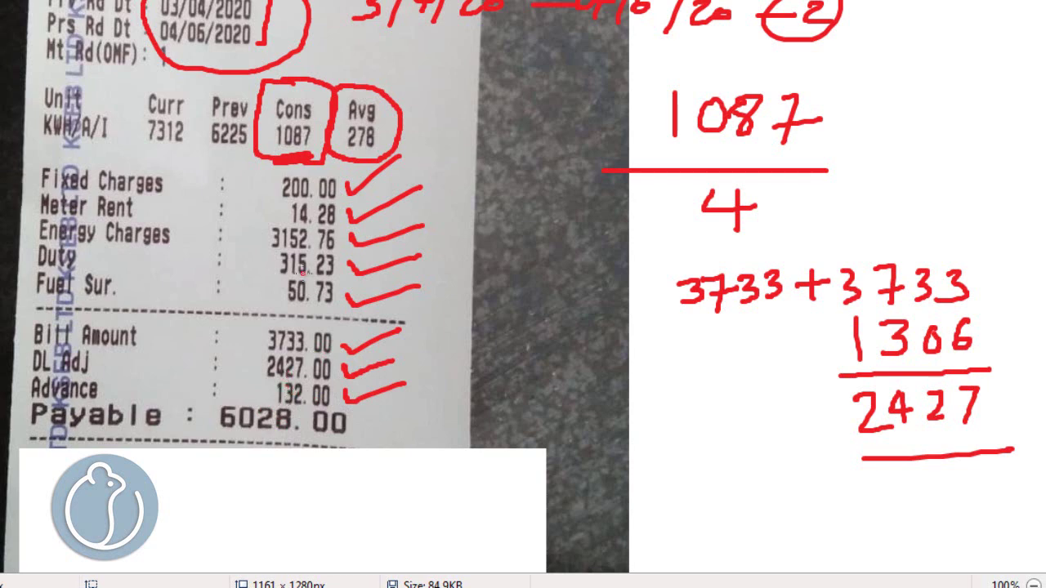
scroll(523, 286, up, 5)
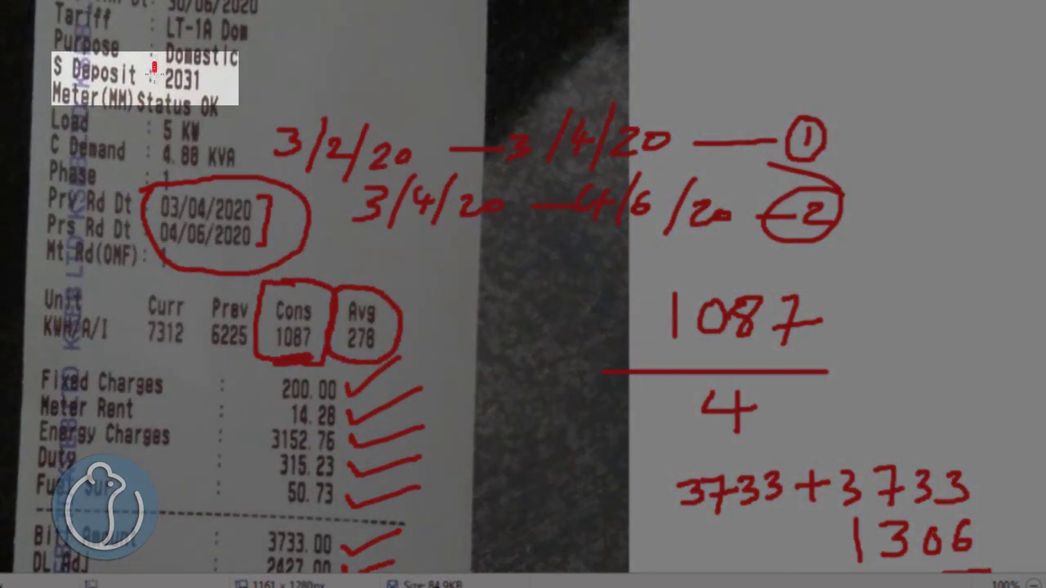
- Box 2031, circle 2427, tick 6028.00 and Avg 278, and thicken the 1087 underline
mouse_move(153, 69)
mouse_down()
mouse_move(175, 90)
mouse_move(211, 75)
mouse_move(155, 63)
mouse_up()
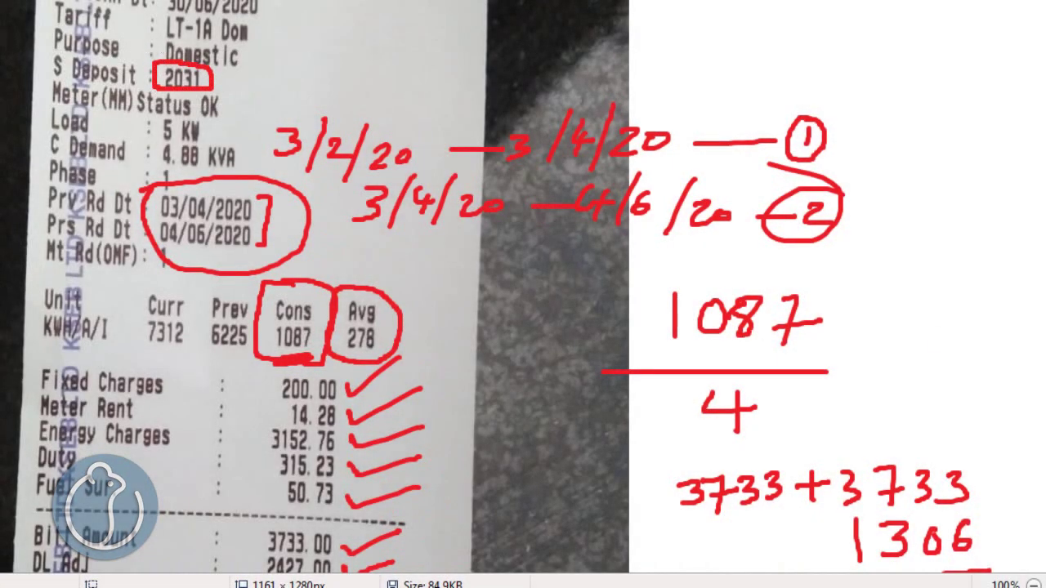
scroll(507, 286, down, 3)
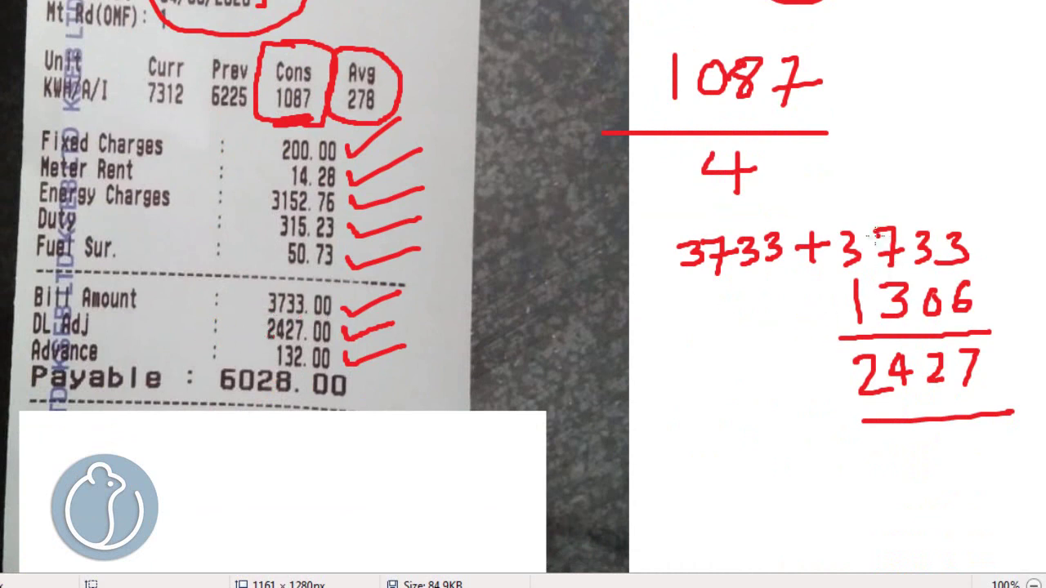
mouse_move(858, 337)
mouse_down()
mouse_move(814, 391)
mouse_move(856, 432)
mouse_move(954, 434)
mouse_move(989, 391)
mouse_move(991, 354)
mouse_move(949, 331)
mouse_move(894, 326)
mouse_move(830, 339)
mouse_up()
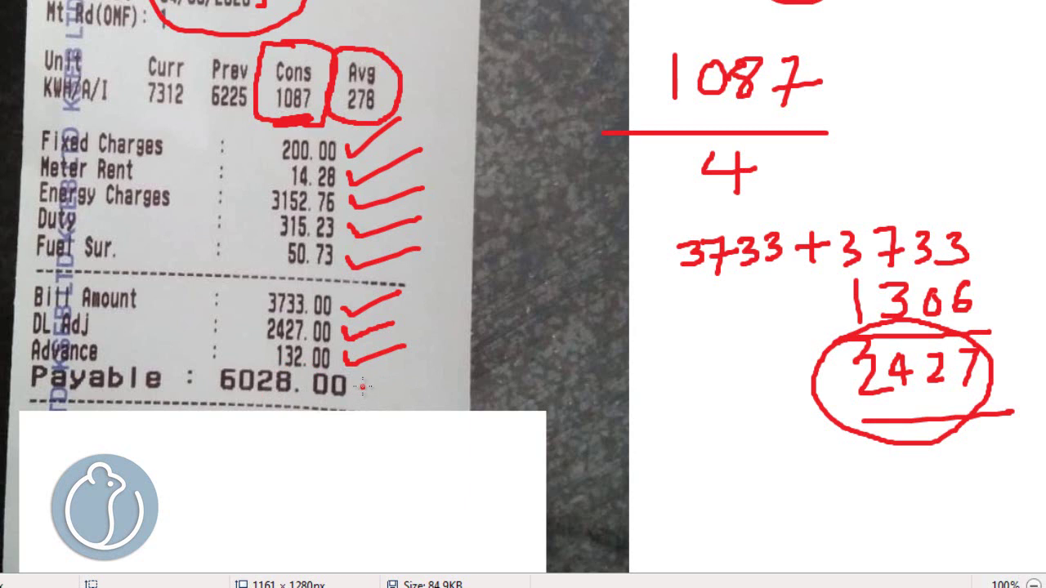
mouse_move(362, 384)
mouse_down()
mouse_move(368, 403)
mouse_move(464, 353)
mouse_up()
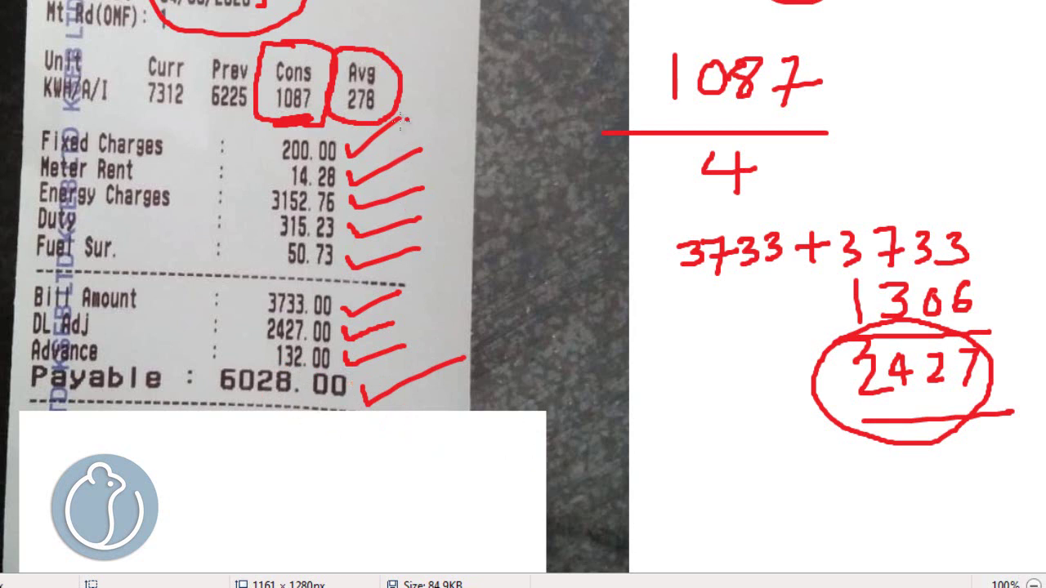
drag(389, 98, 440, 93)
drag(268, 111, 280, 117)
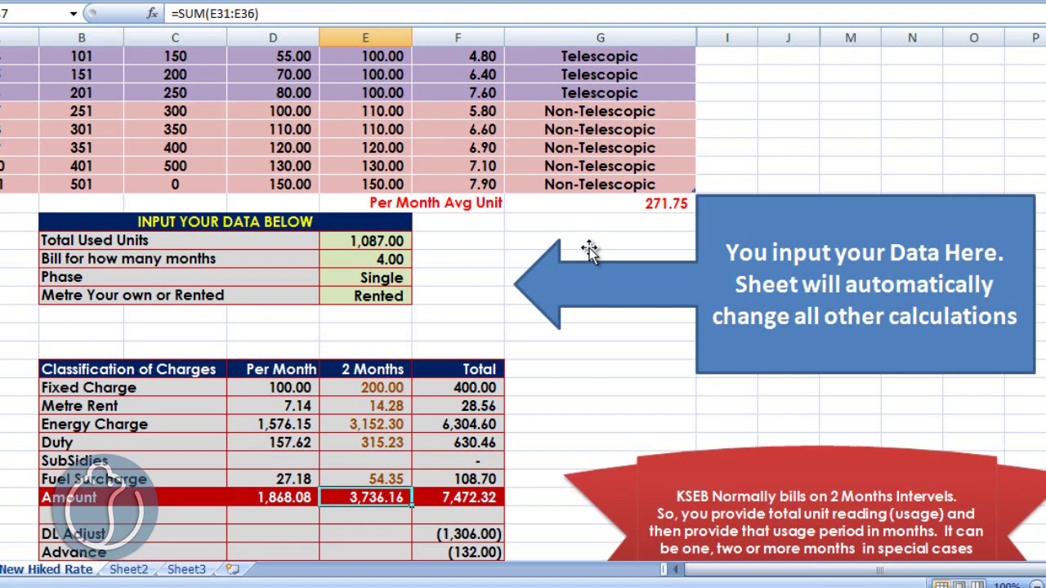
scroll(565, 325, down, 2)
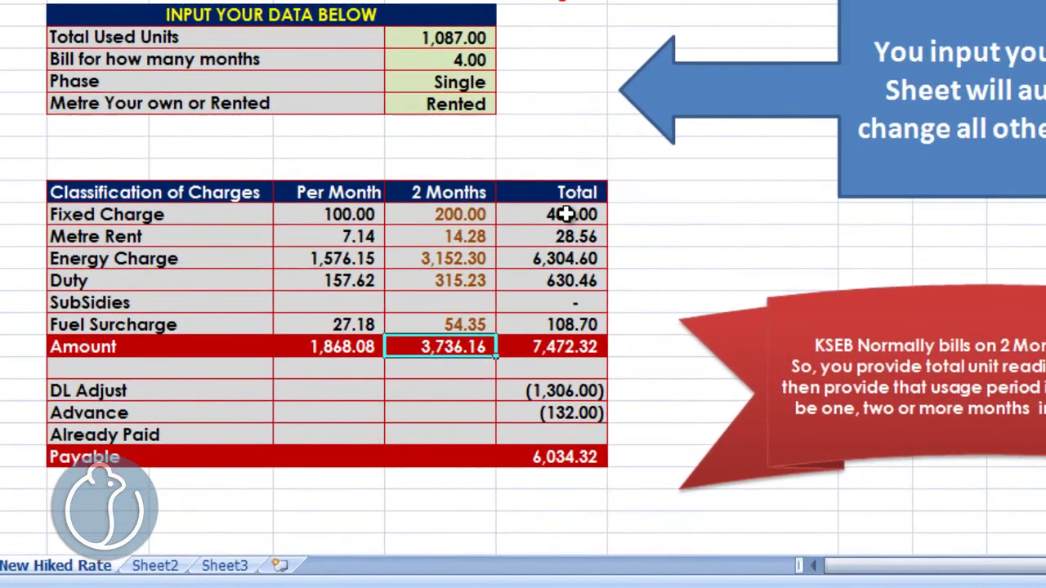
drag(473, 277, 442, 392)
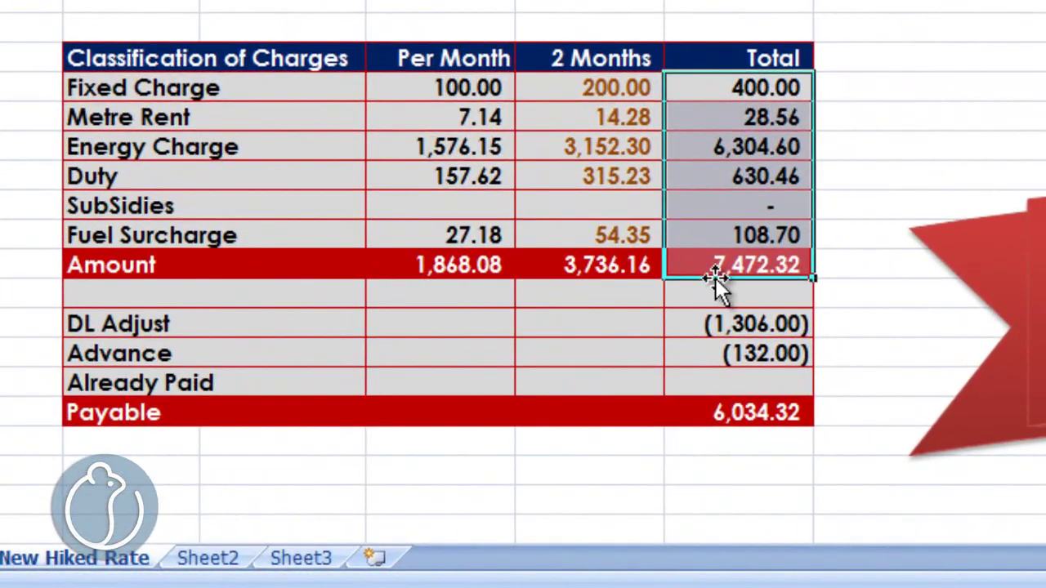
click(723, 268)
click(759, 325)
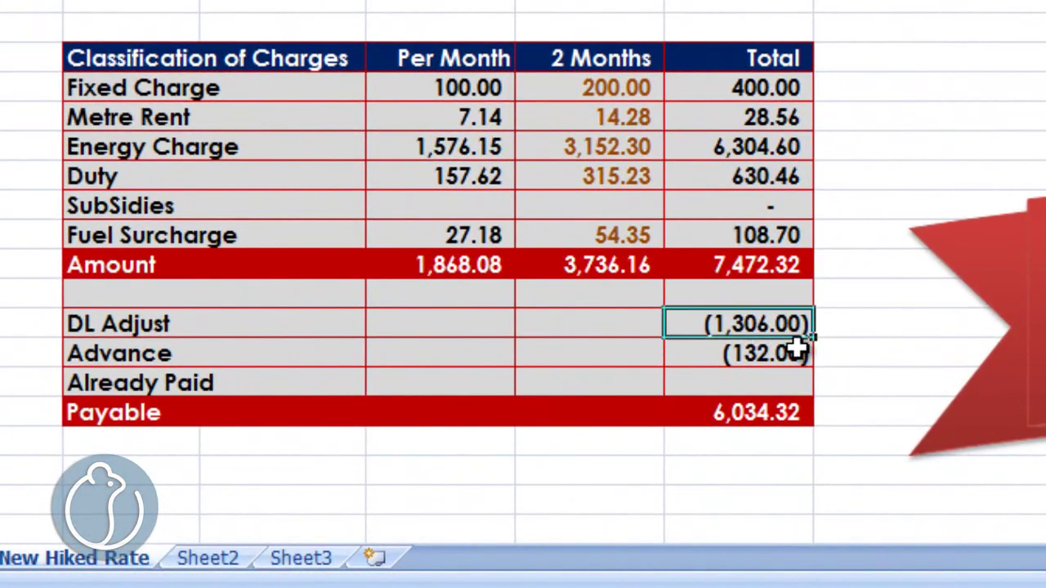
click(771, 353)
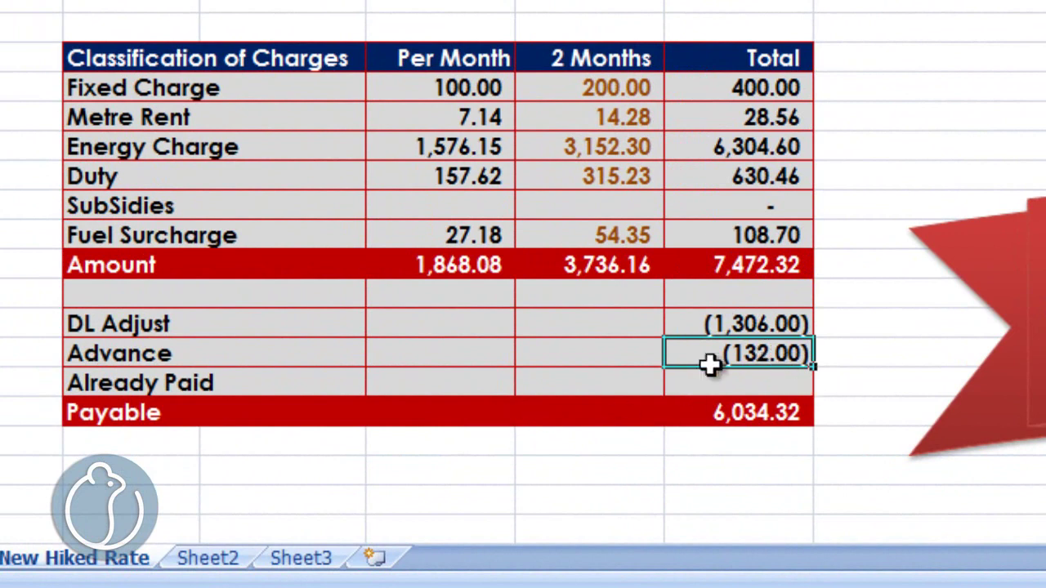
click(748, 413)
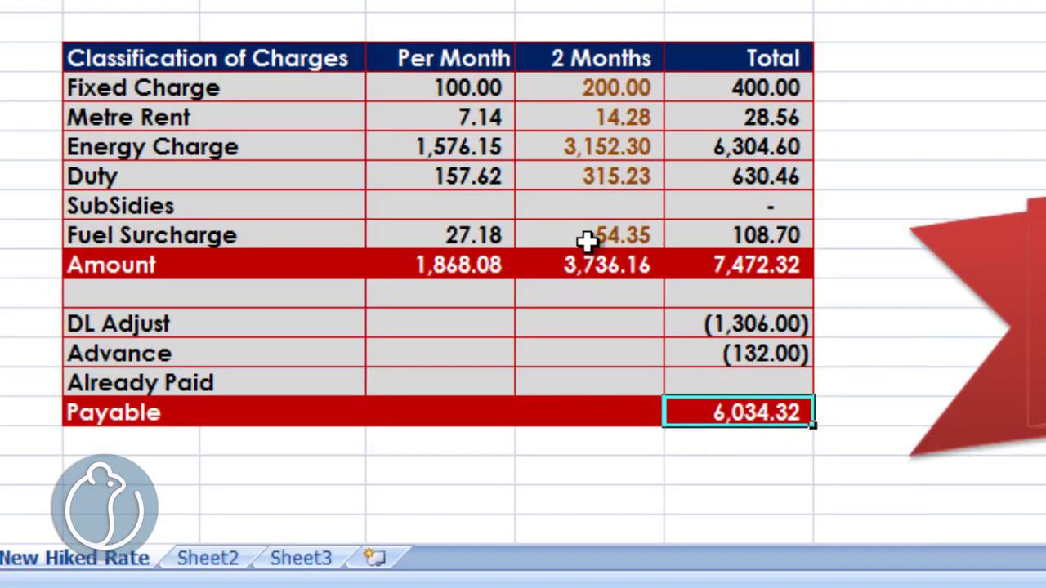
drag(586, 242, 682, 229)
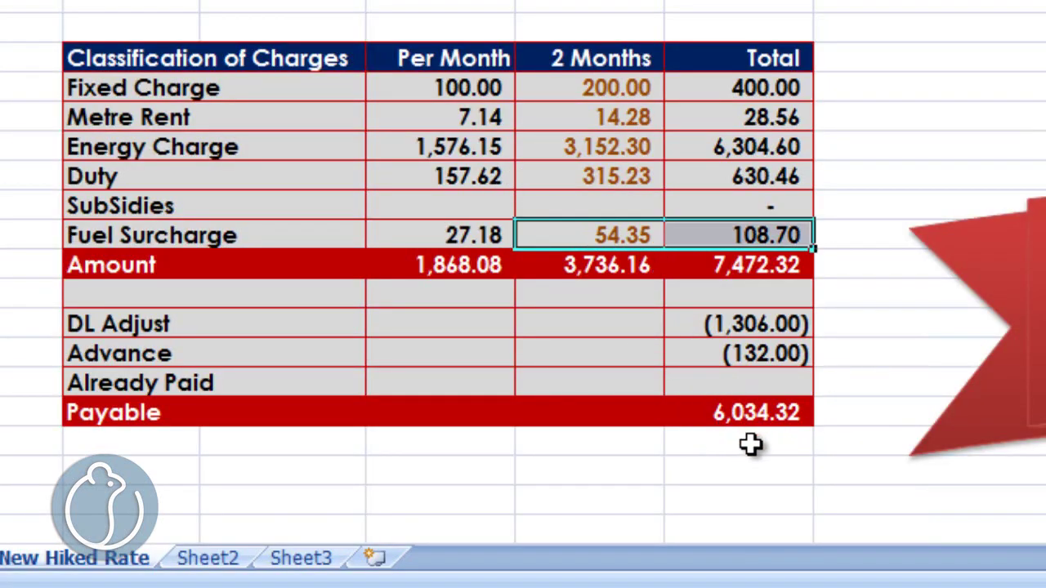
click(749, 442)
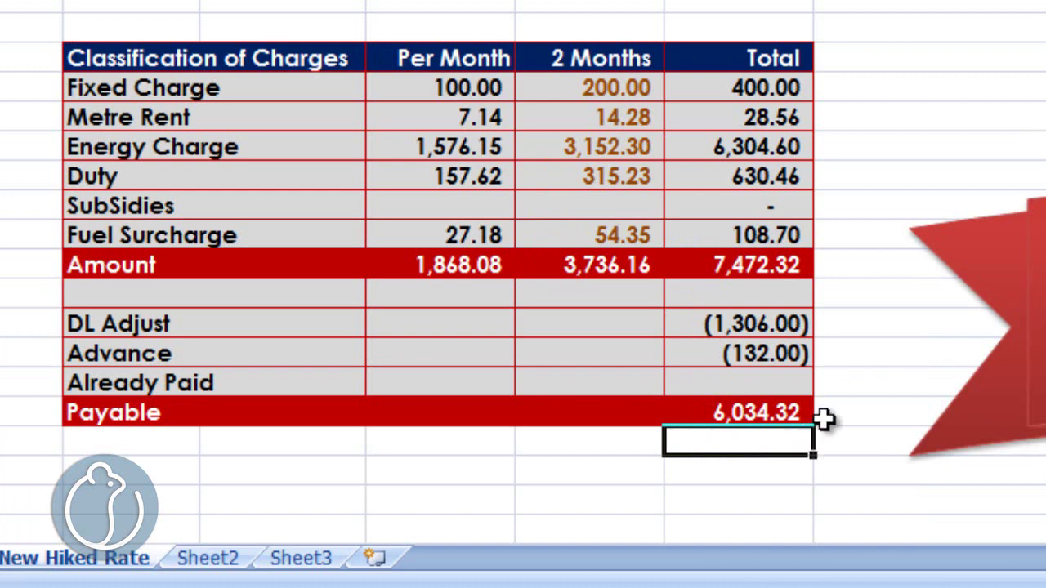
click(922, 59)
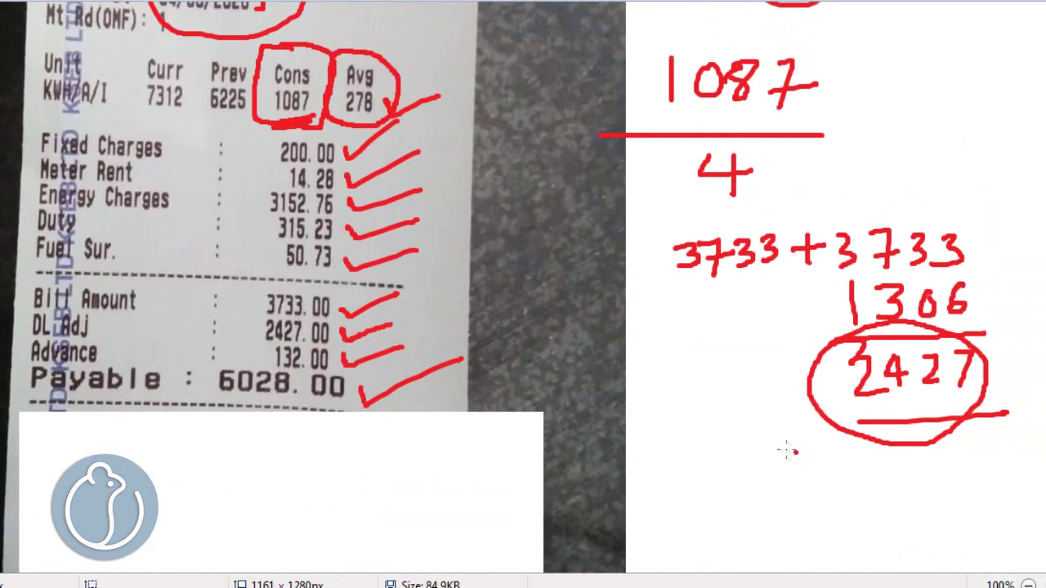
- Handwrite 1087 with an underline and 4 beneath it as the divisor
drag(693, 446, 717, 529)
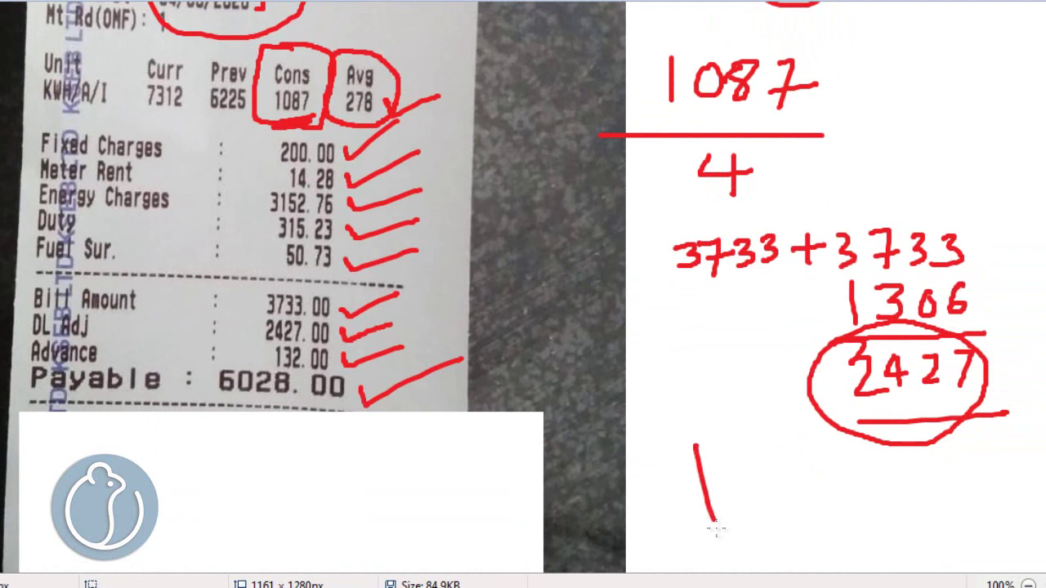
mouse_move(743, 447)
mouse_down()
mouse_move(820, 515)
mouse_move(817, 450)
mouse_up()
mouse_move(819, 455)
mouse_down()
mouse_move(854, 521)
mouse_move(909, 472)
mouse_up()
drag(949, 507, 690, 572)
mouse_move(899, 515)
mouse_down()
mouse_move(900, 550)
mouse_move(917, 529)
mouse_move(928, 569)
mouse_up()
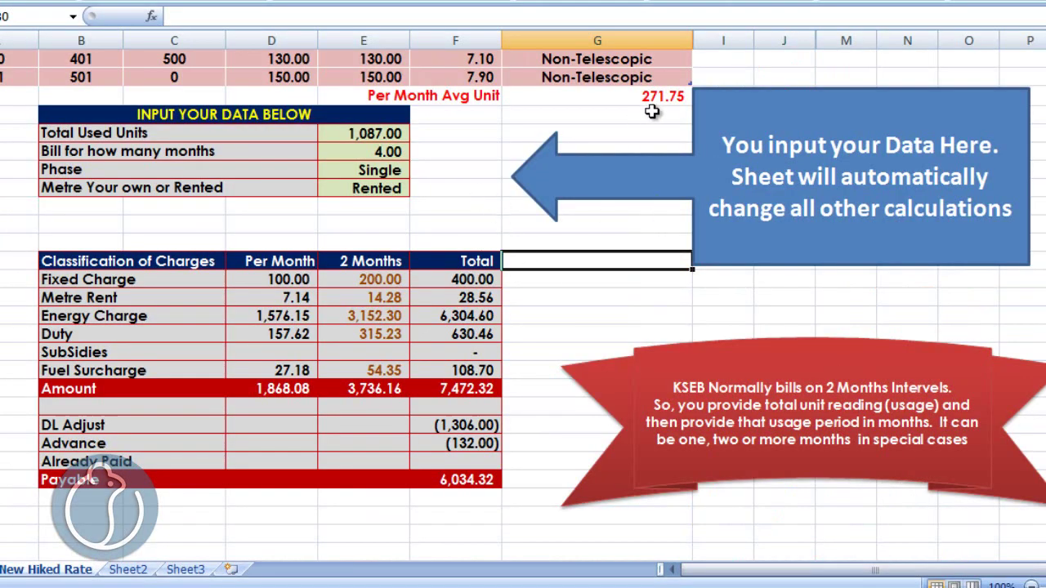
- Highlight the 201–250 and 251–300 unit slabs in the tariff table, then deselect
click(598, 285)
click(608, 299)
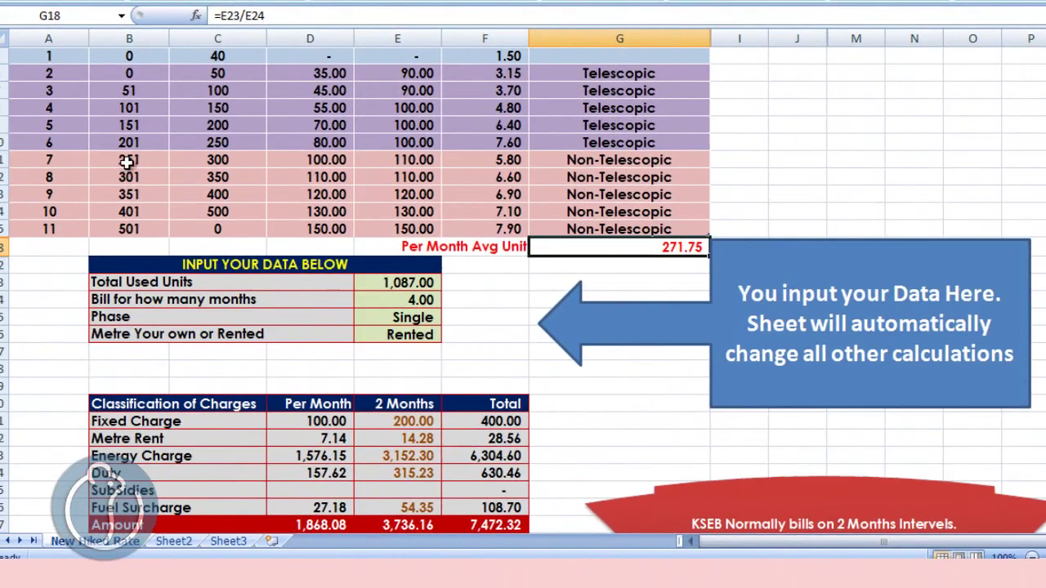
drag(129, 160, 524, 142)
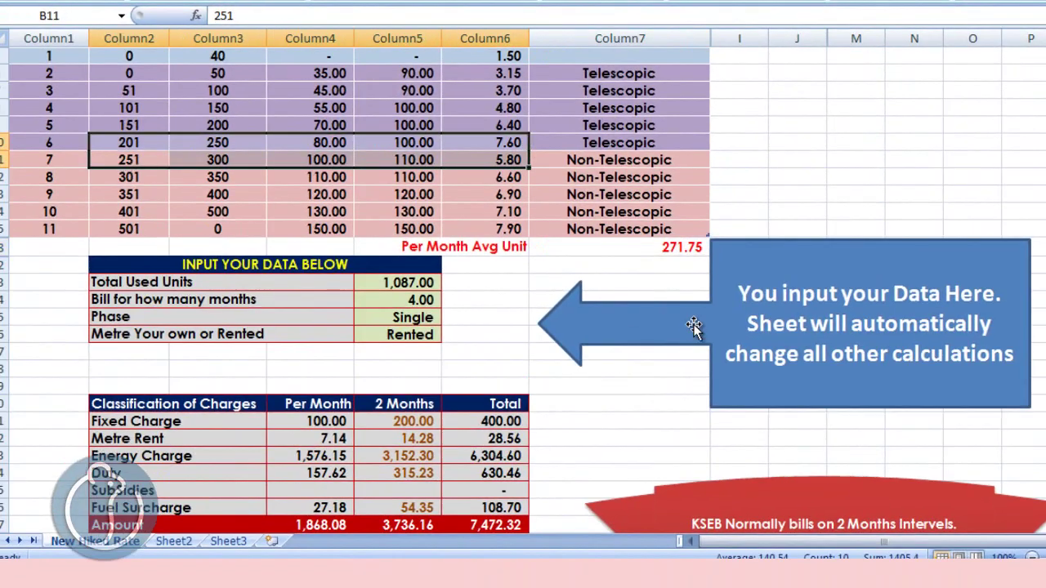
click(610, 370)
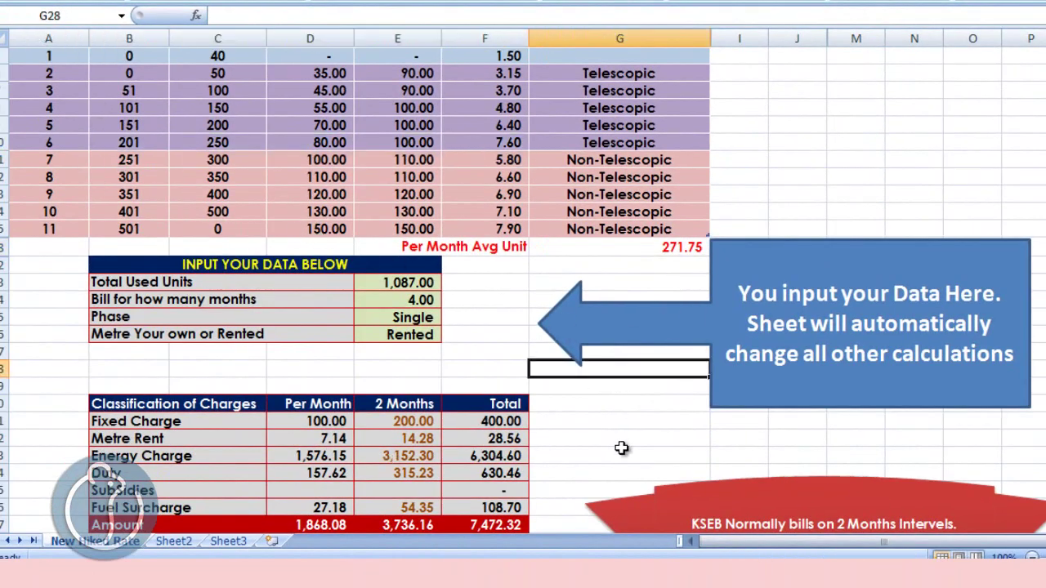
click(642, 404)
- Enter 500 and 588 in G31:G32 and AutoSum them to 1088 in G33
click(664, 414)
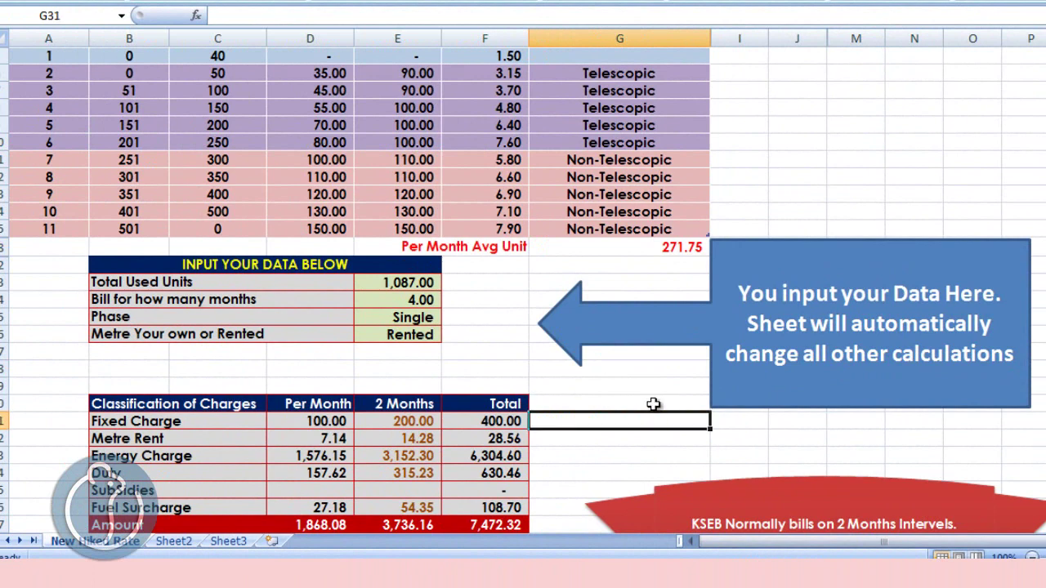
text(500)
key(Return)
text(6)
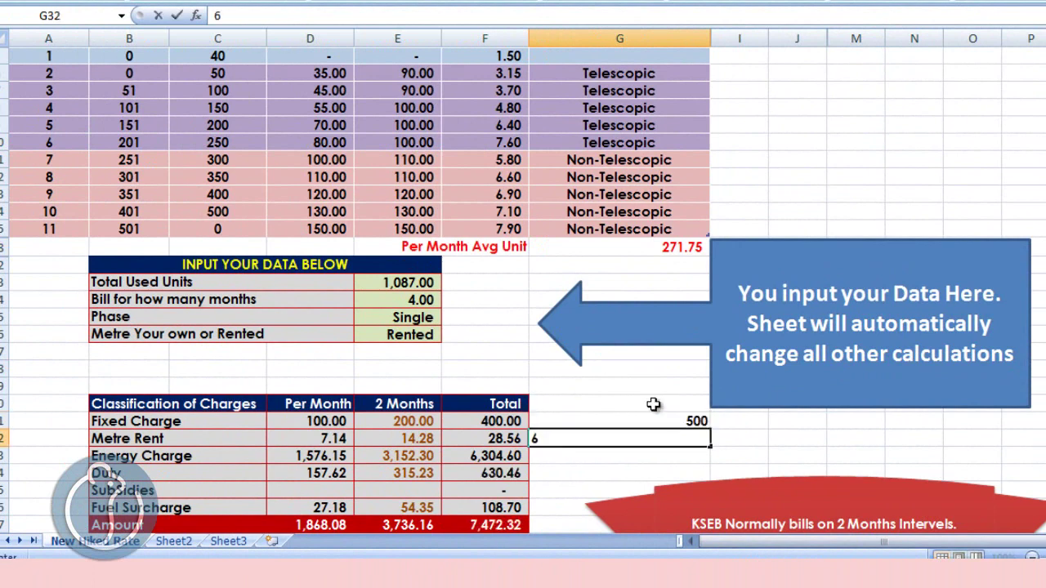
text(88)
key(Return)
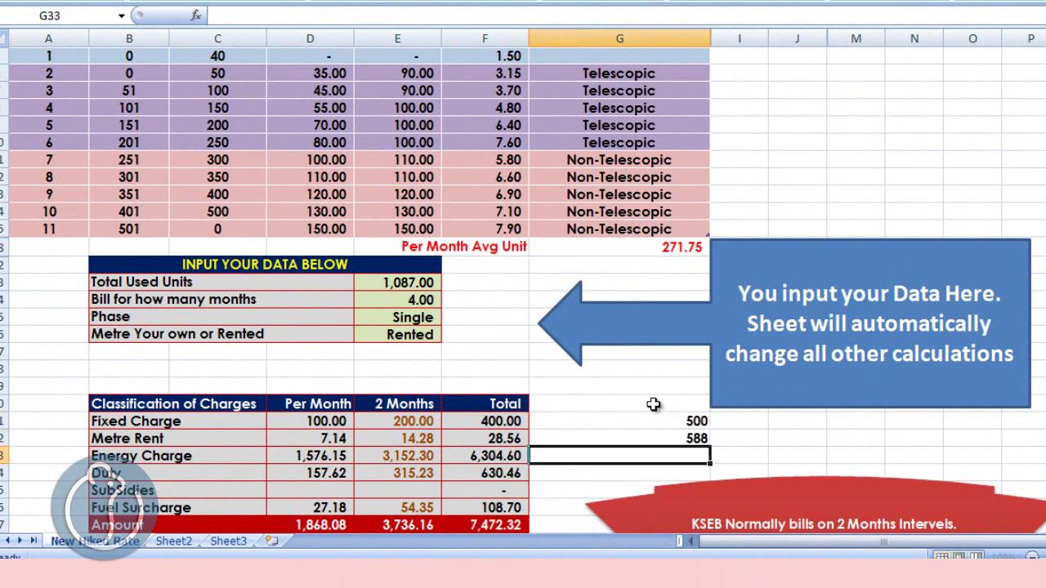
key(alt+equal)
key(Return)
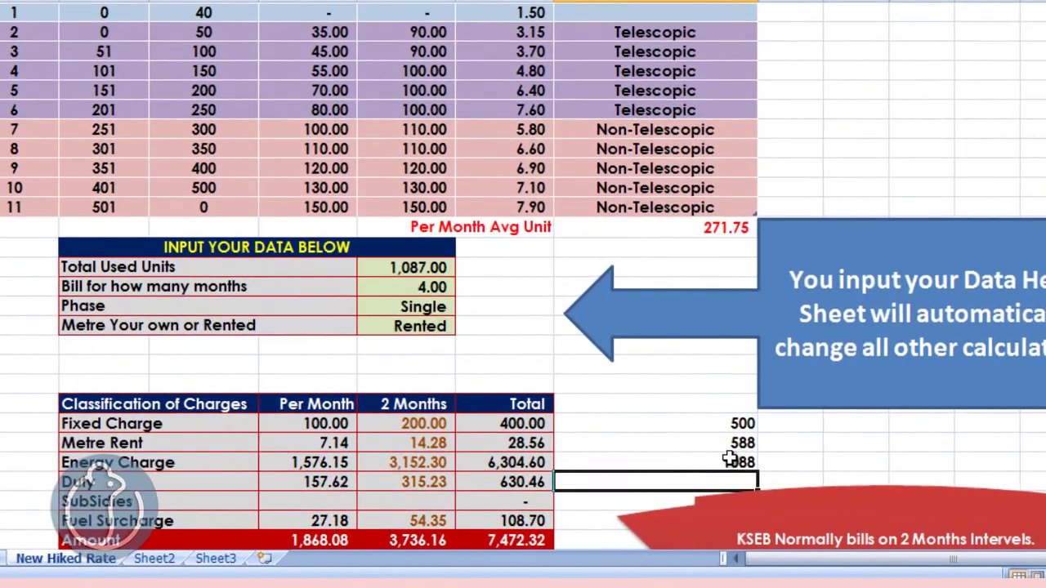
click(730, 460)
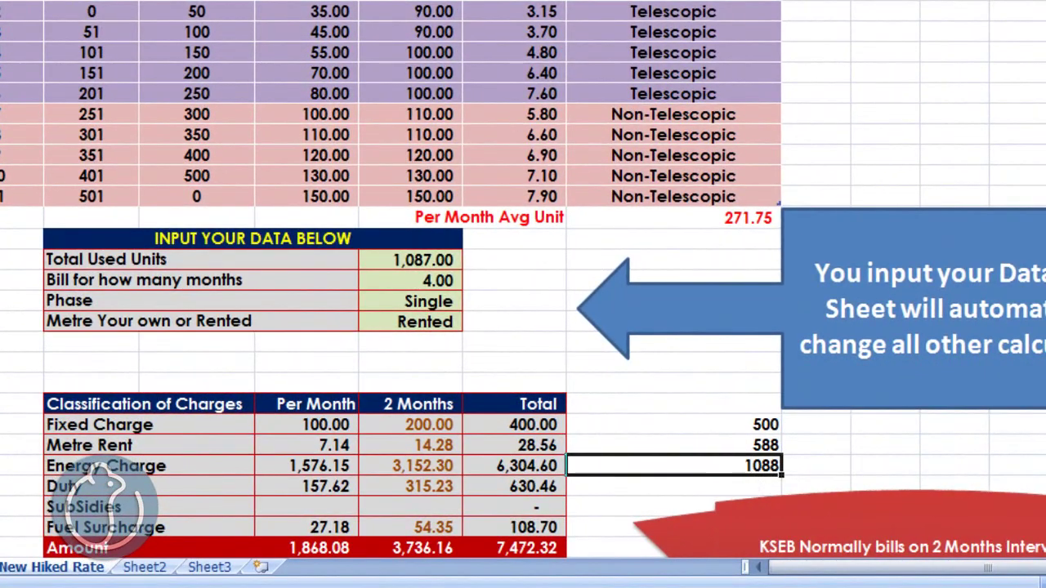
- Run the bill for 500 units over 2 months and note its 3045 total at the top right
click(402, 259)
text(50)
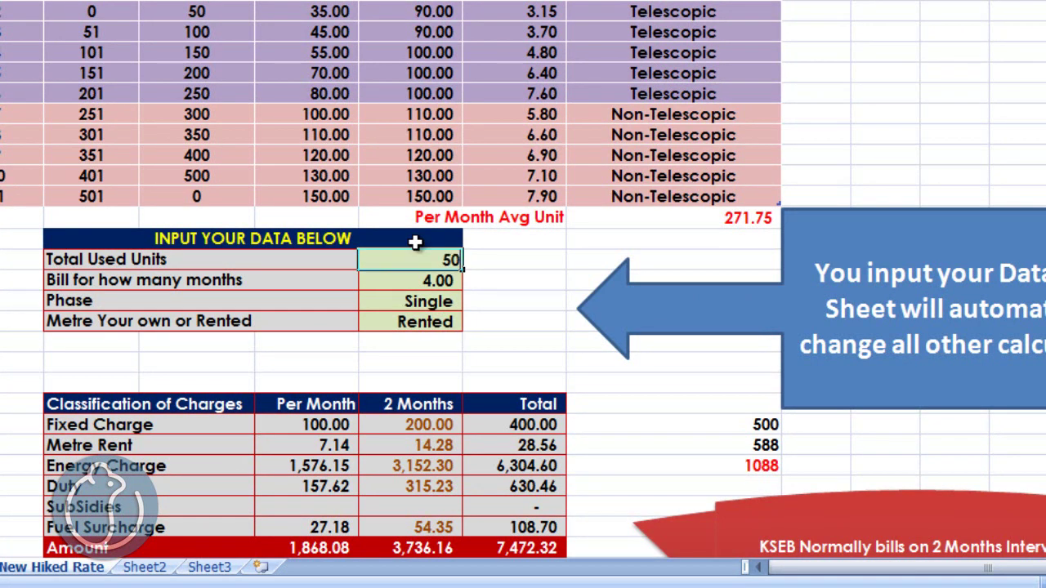
text(0)
key(Return)
text(2)
key(Return)
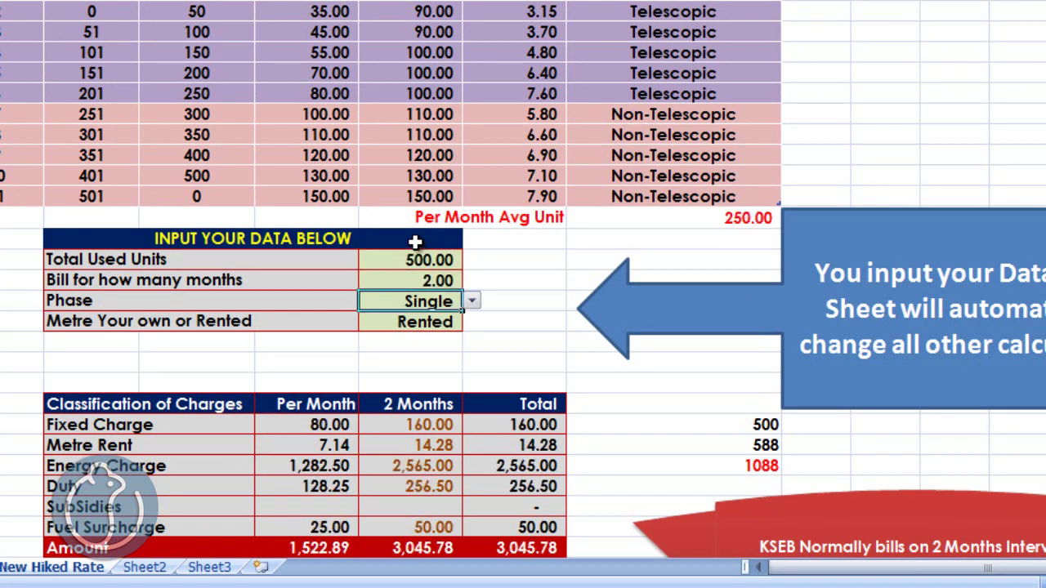
scroll(196, 269, down, 1)
click(409, 487)
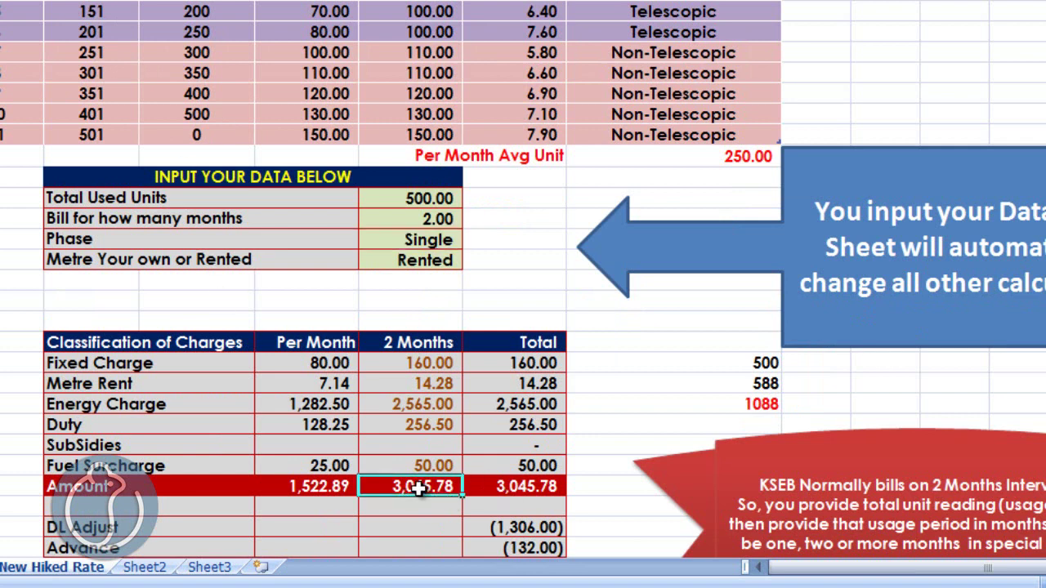
click(937, 18)
text(3045)
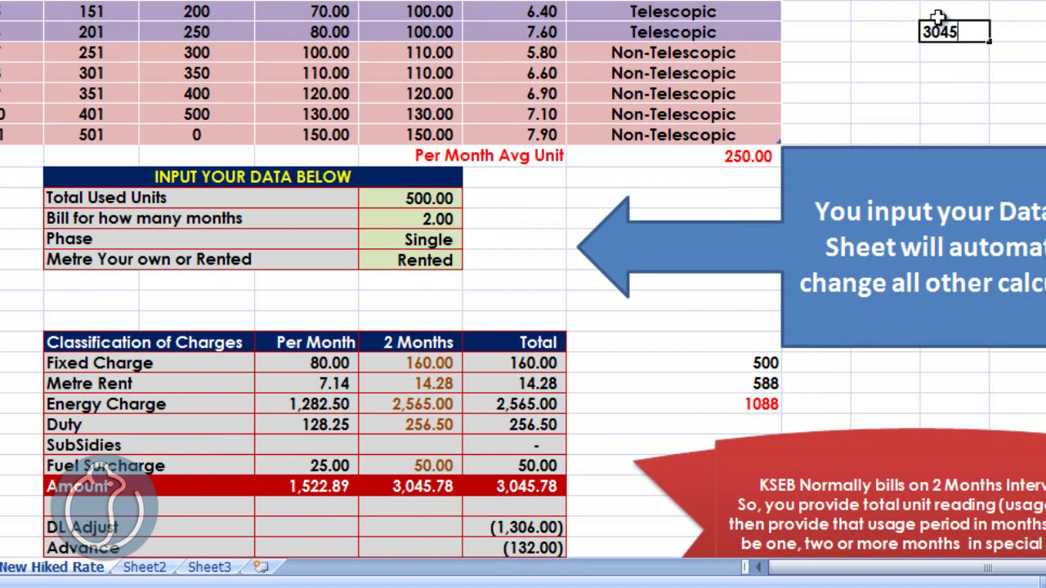
key(Return)
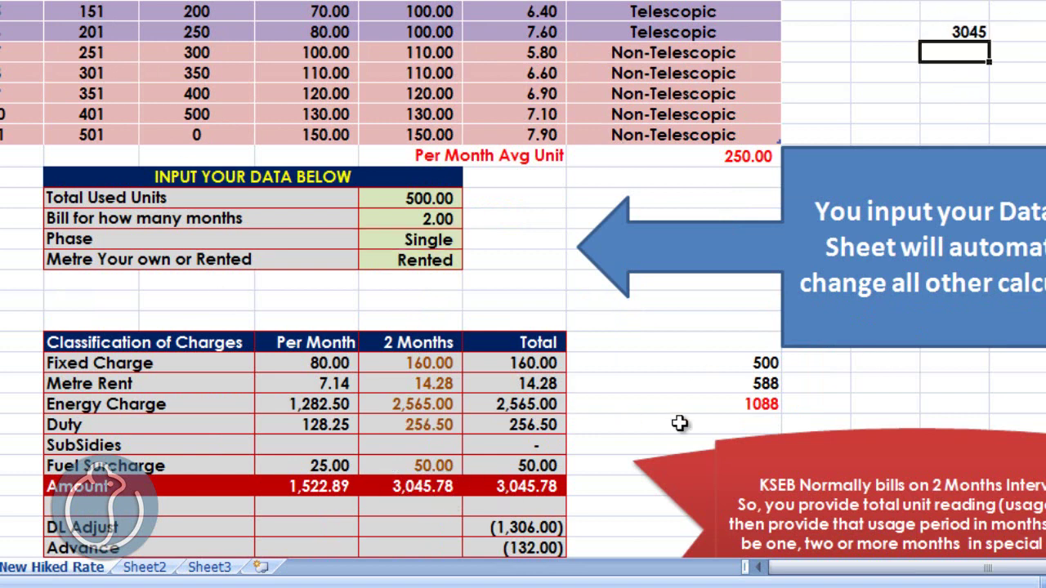
- Change the used units to 588, then note 4023 and the sum 7068 below 3045
click(404, 200)
text(588)
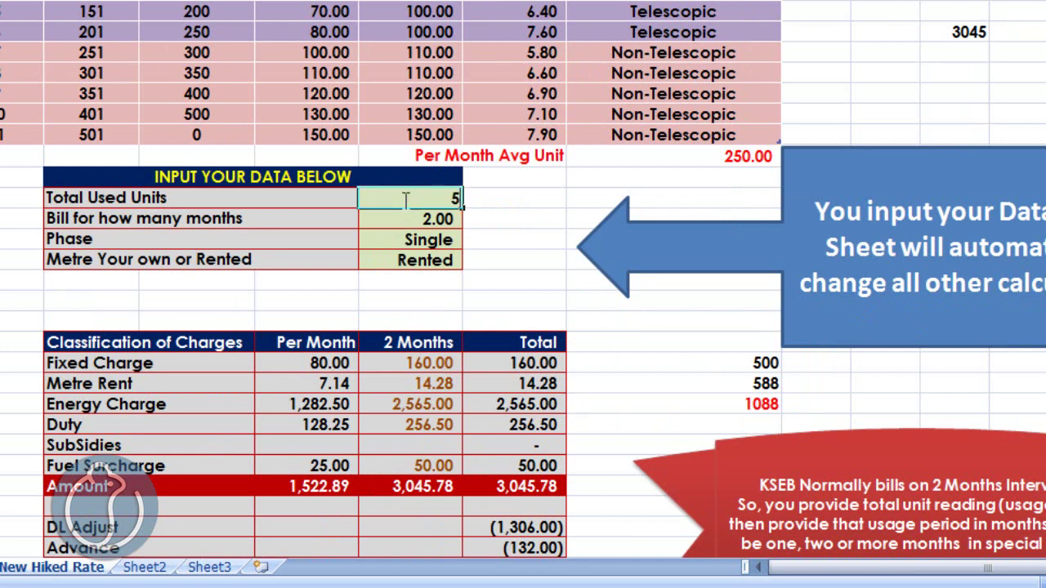
key(Return)
click(378, 505)
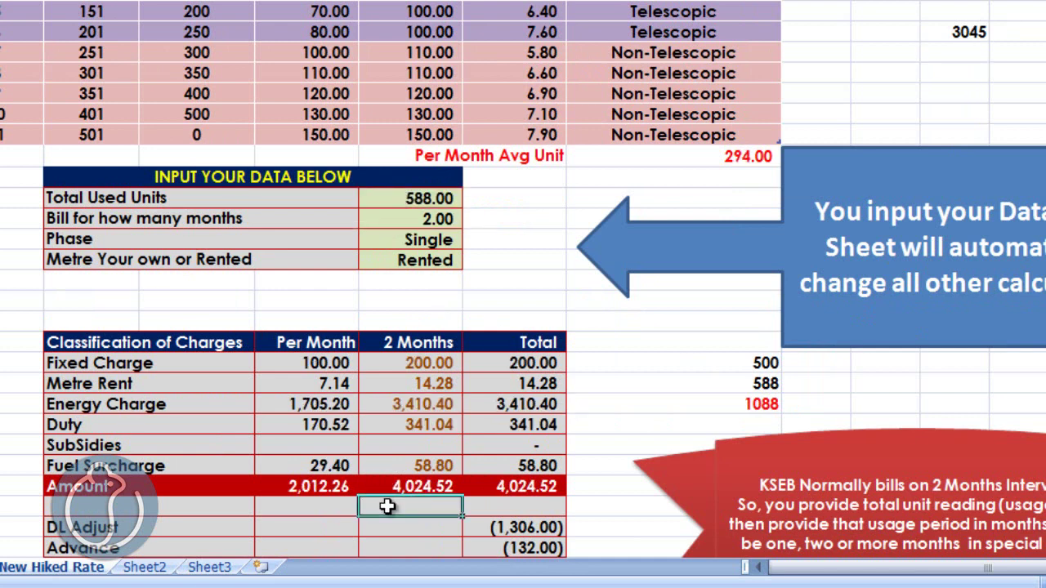
click(956, 56)
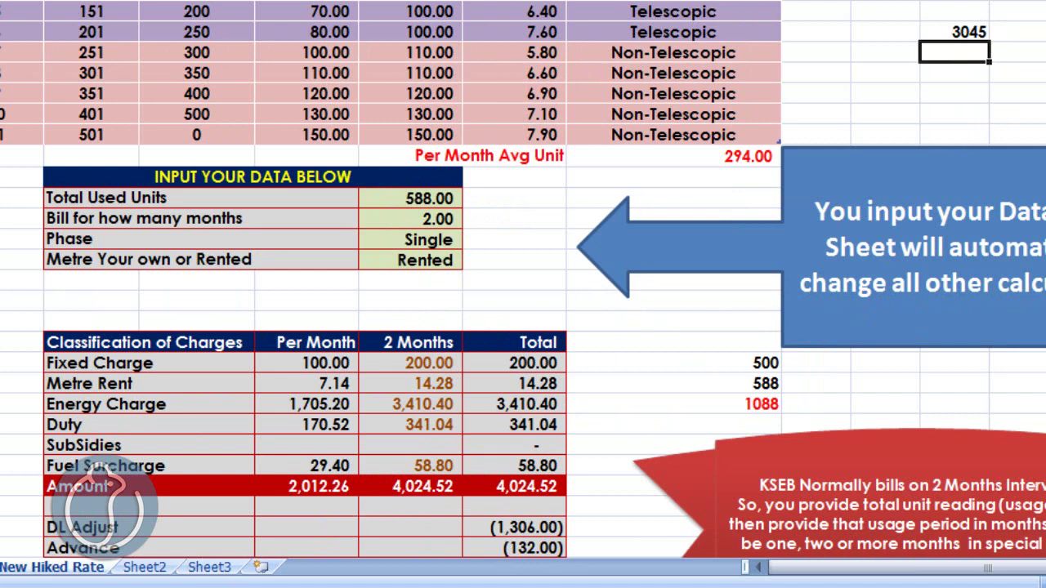
text(4023)
key(Return)
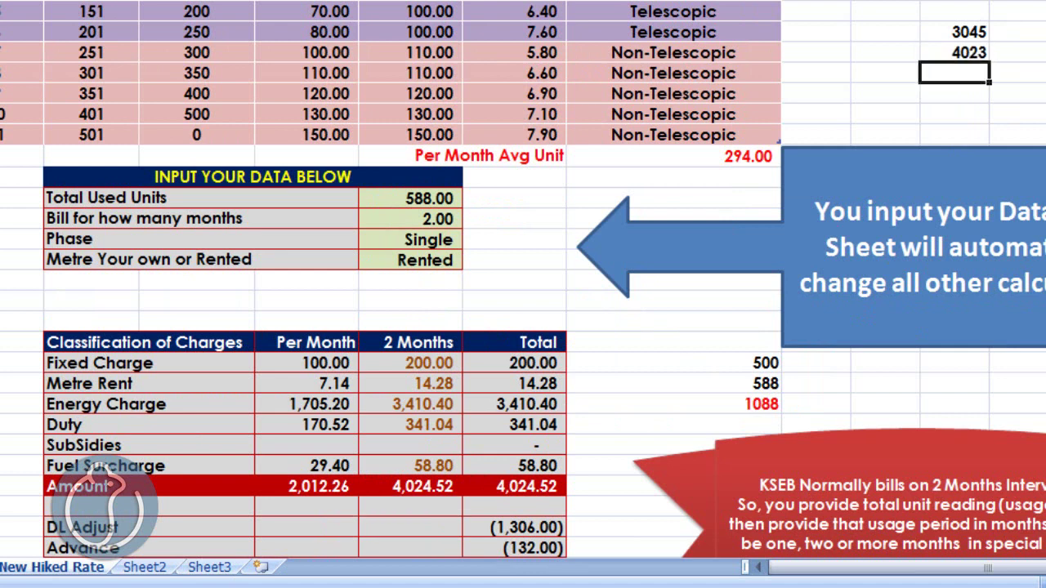
text(7068)
key(Return)
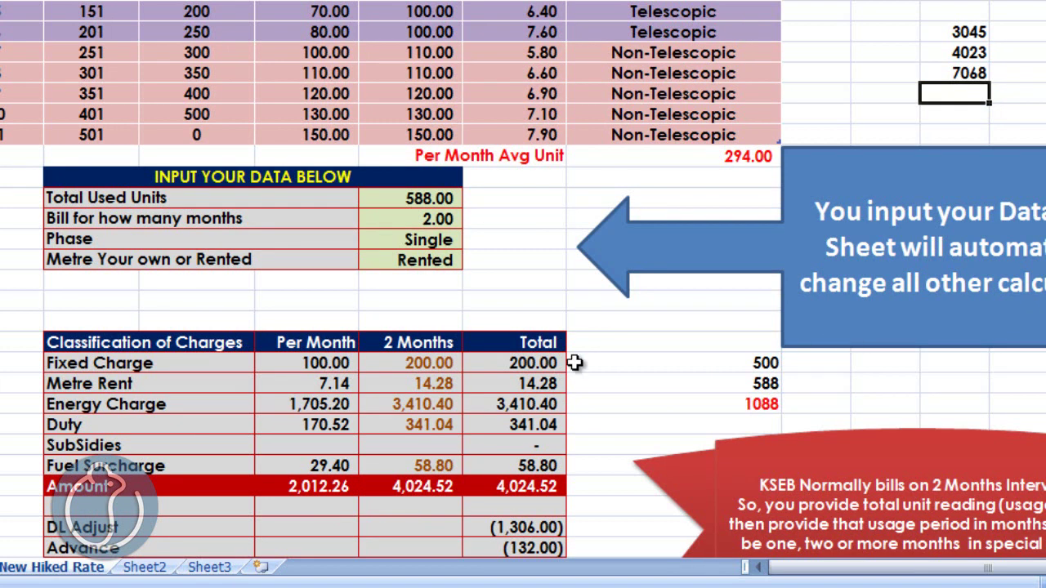
click(402, 202)
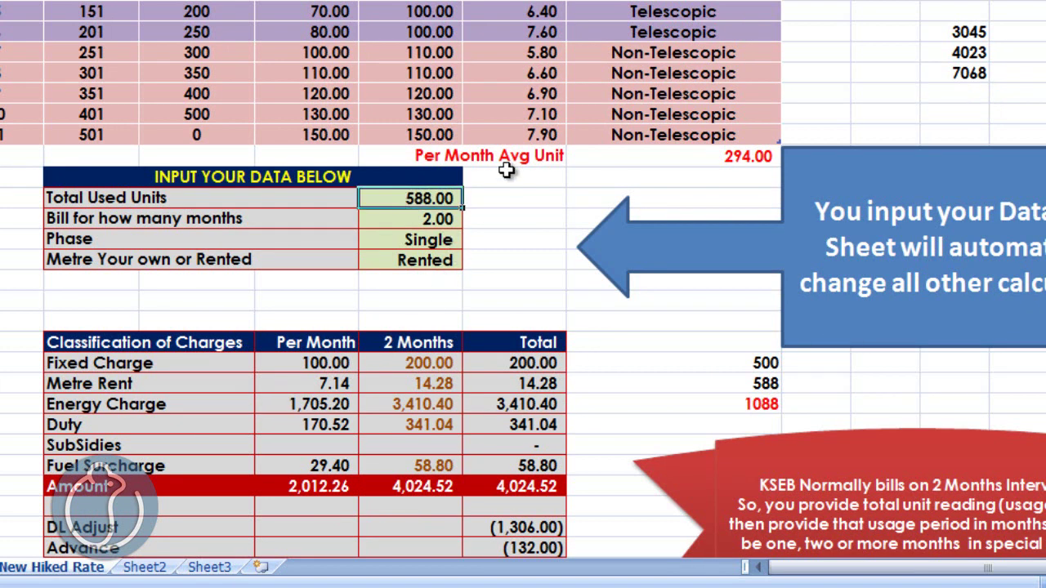
- Recalculate the bill for 1088 used units over 4 months
text(1088)
key(Return)
text(4)
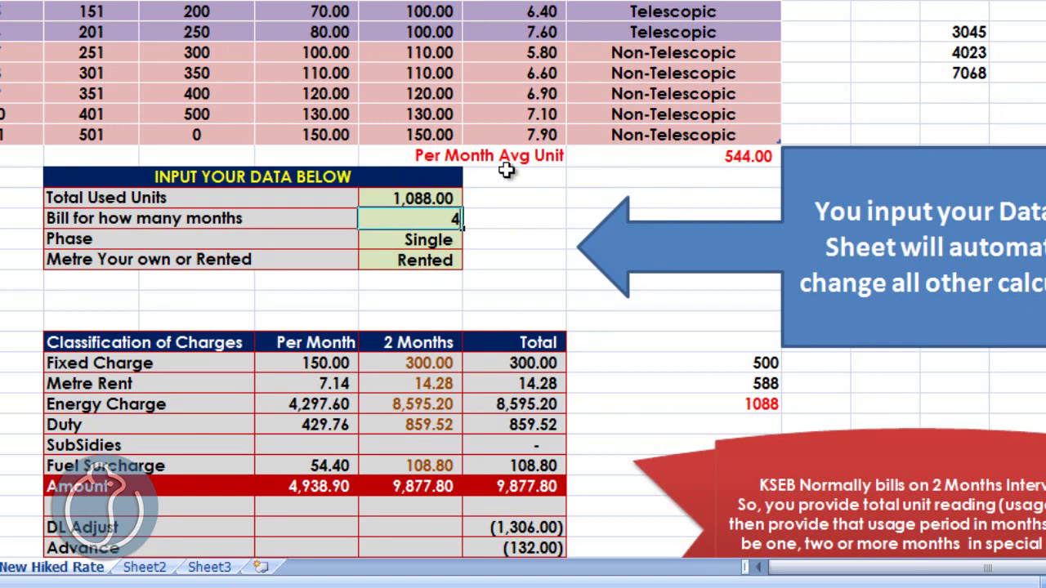
key(Return)
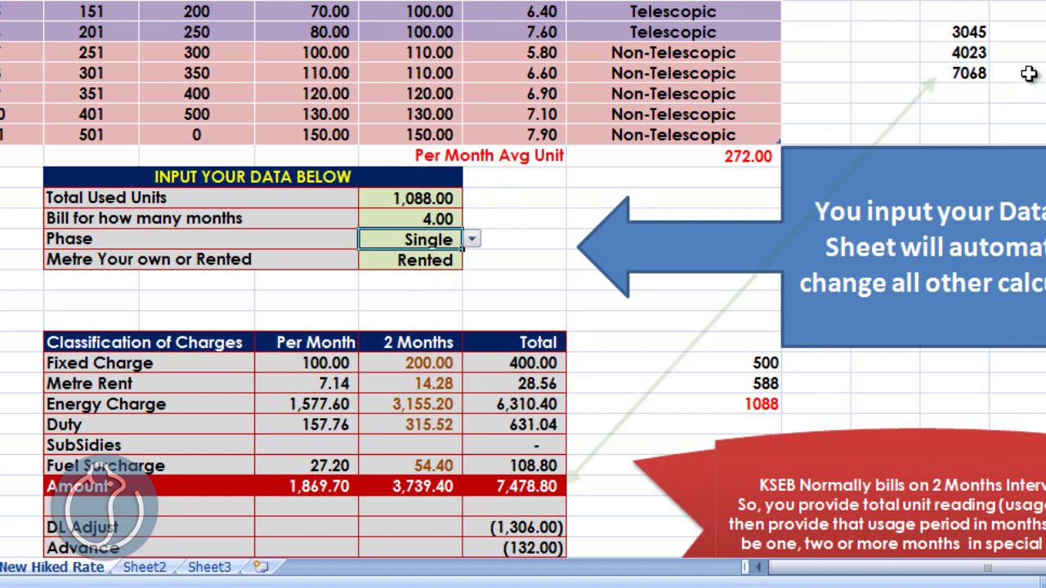
- Note 7478 beside 7068 and colour both values red
click(1028, 73)
text(7)
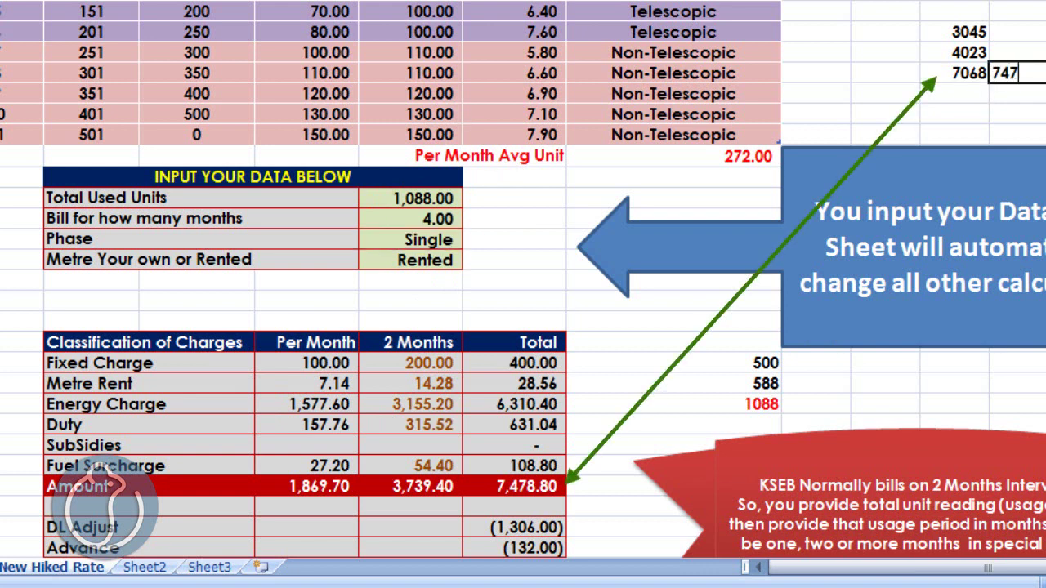
text(,478)
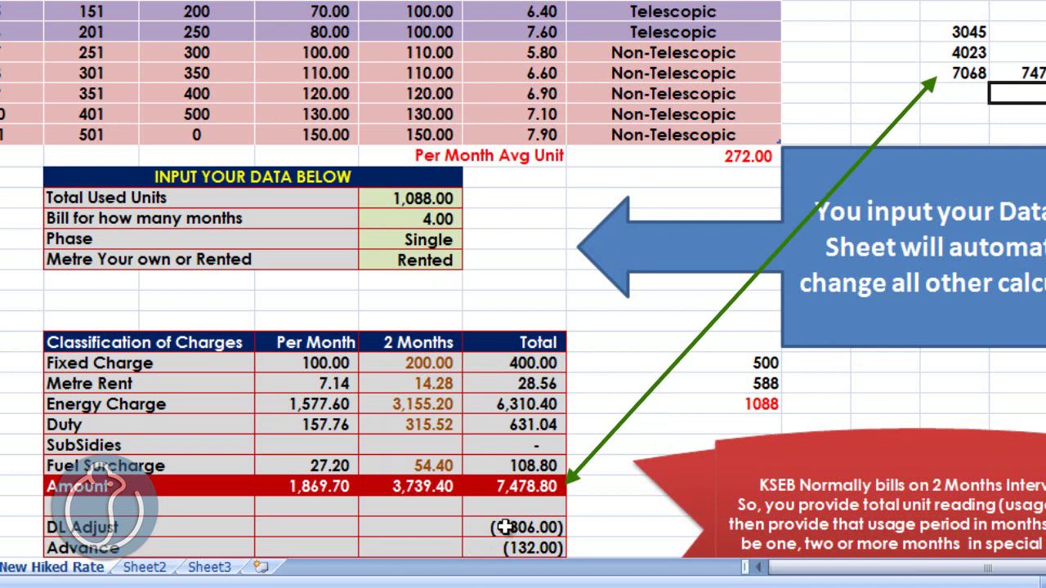
click(525, 486)
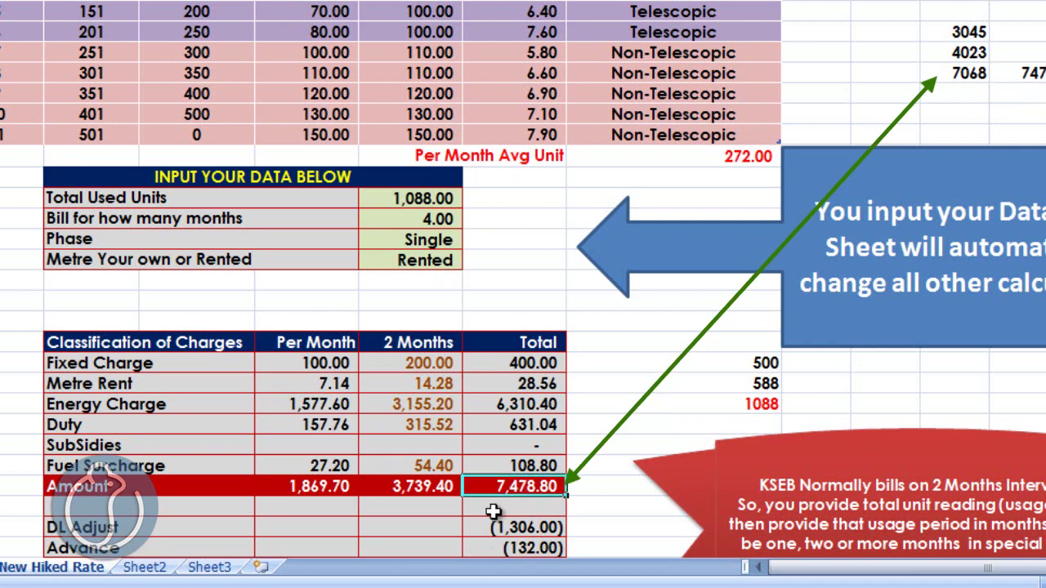
click(971, 72)
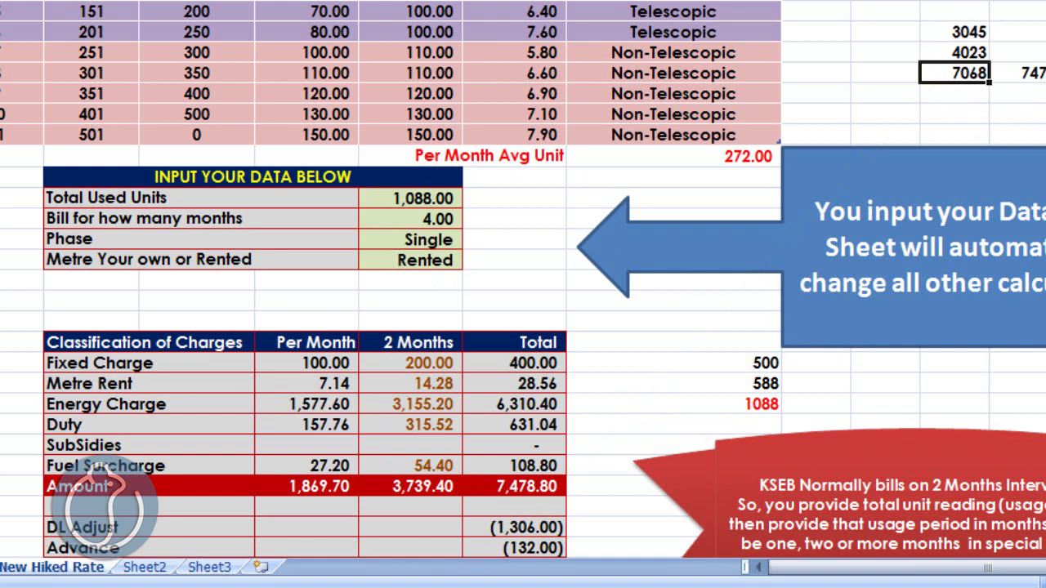
click(1015, 72)
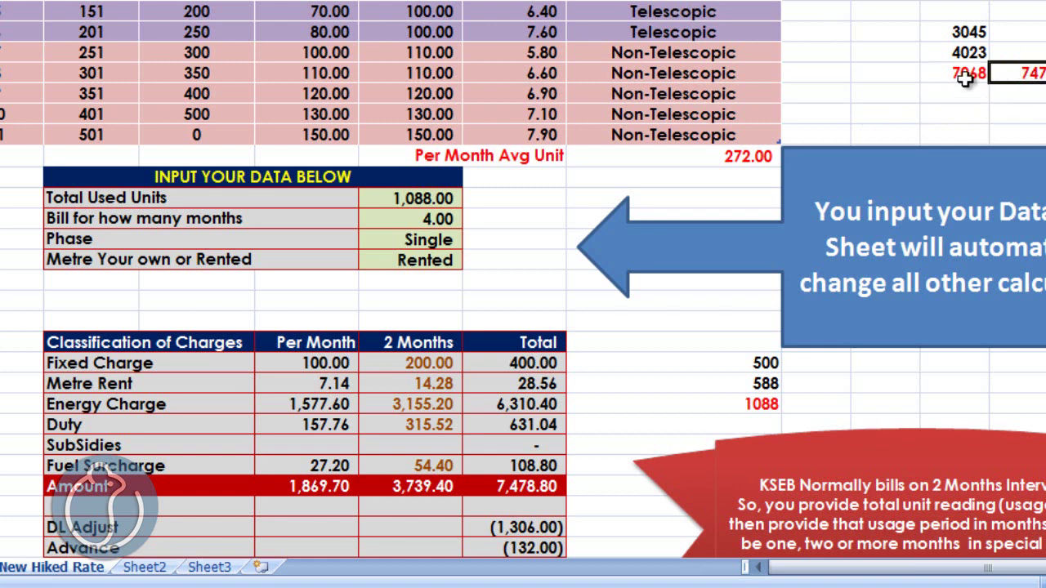
drag(969, 72, 1011, 73)
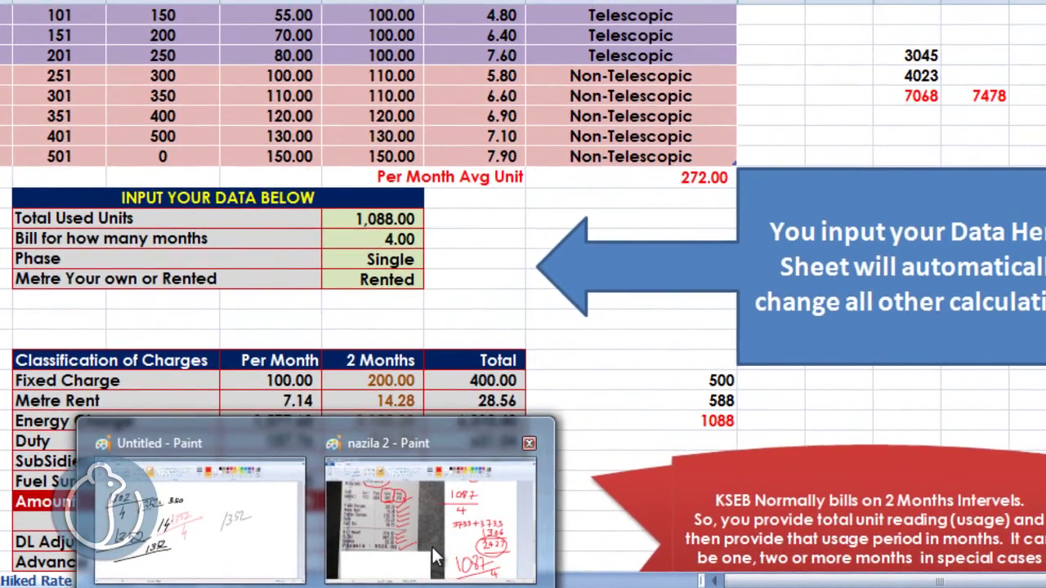
- Bring up the annotated bill photo in Paint and scroll through its charges and payable amount
click(432, 547)
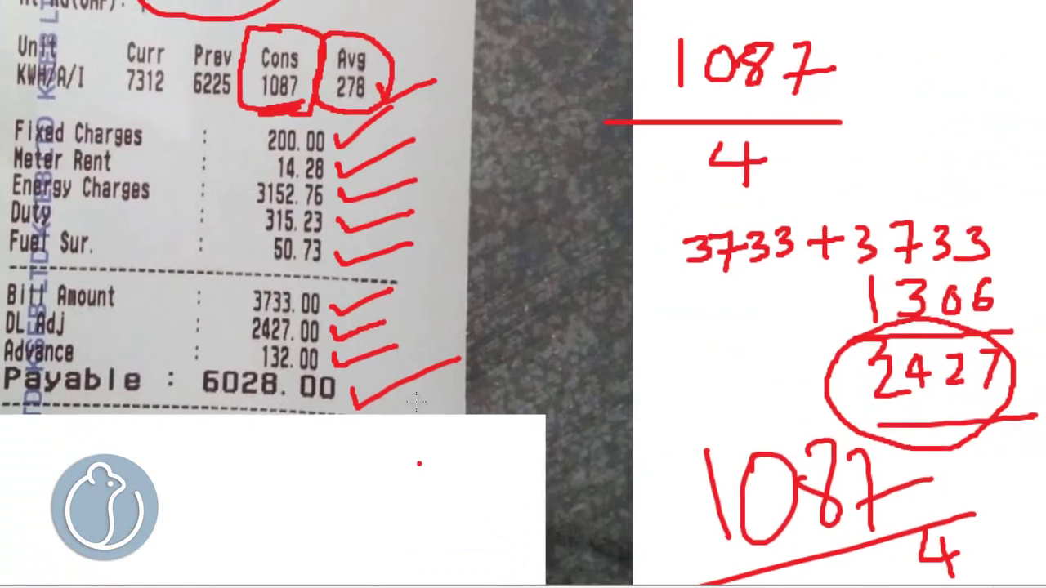
scroll(496, 284, up, 3)
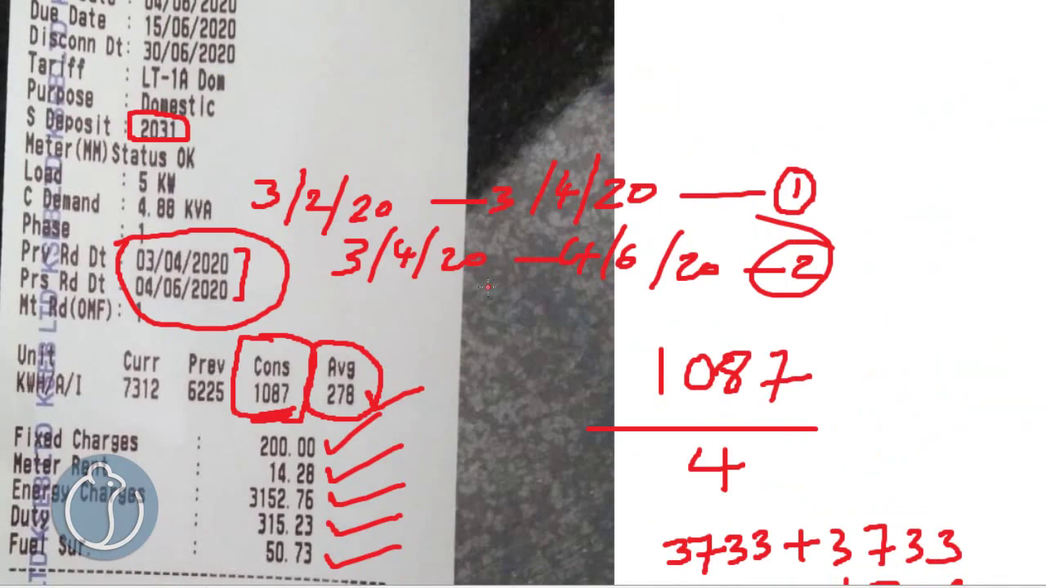
scroll(488, 286, down, 3)
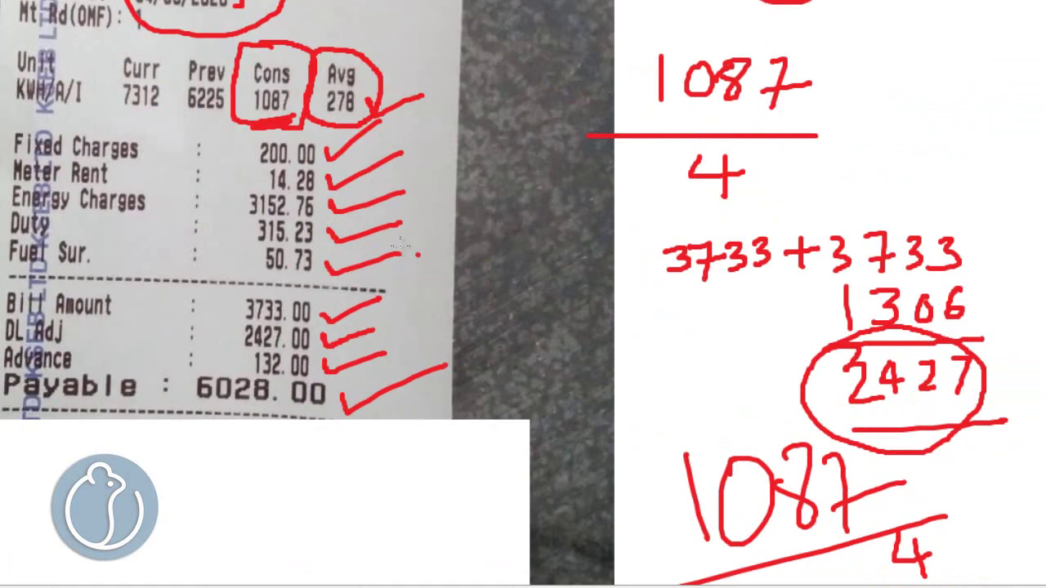